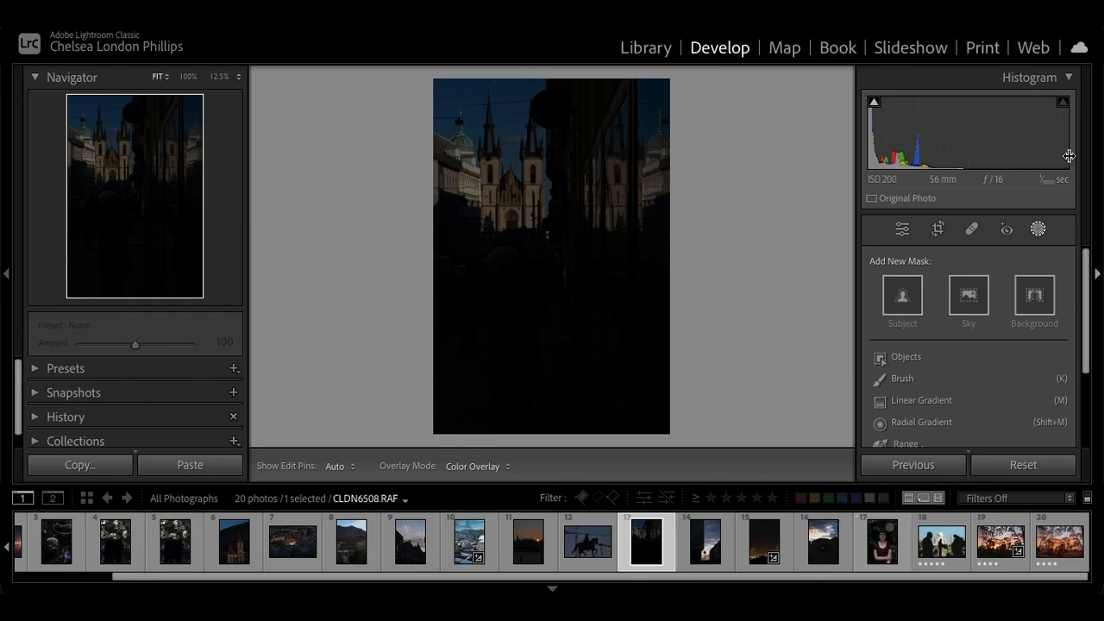
Examine the underexposed lower half of the street photo CLDN6508.RAF up close, then return to the full-photo view
left_click(901, 232)
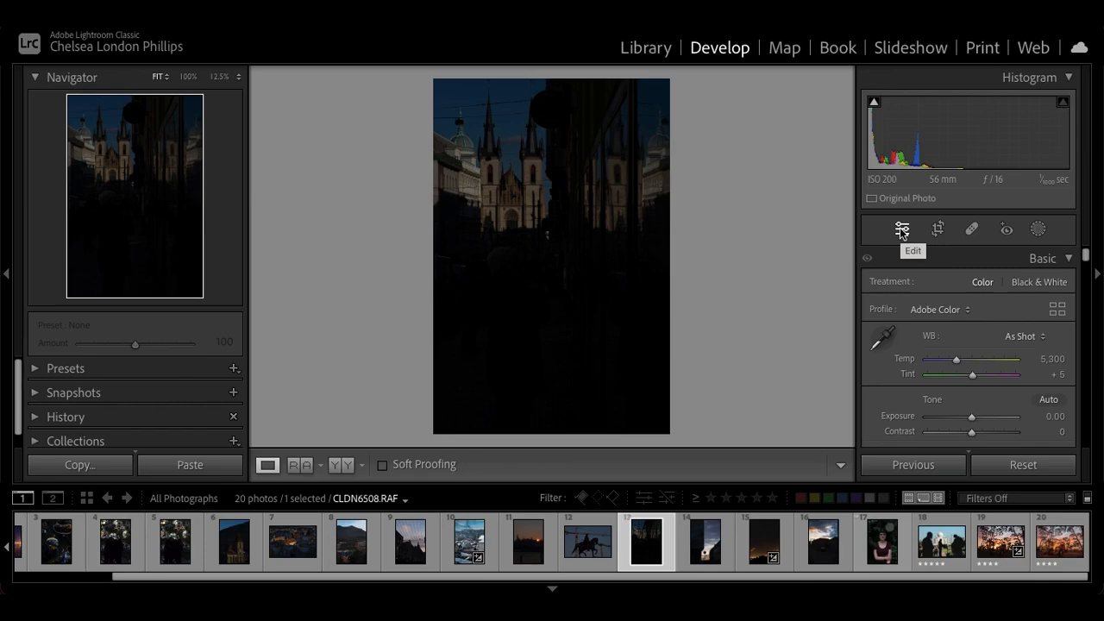
left_click(534, 258)
left_click_drag(533, 258, 555, 400)
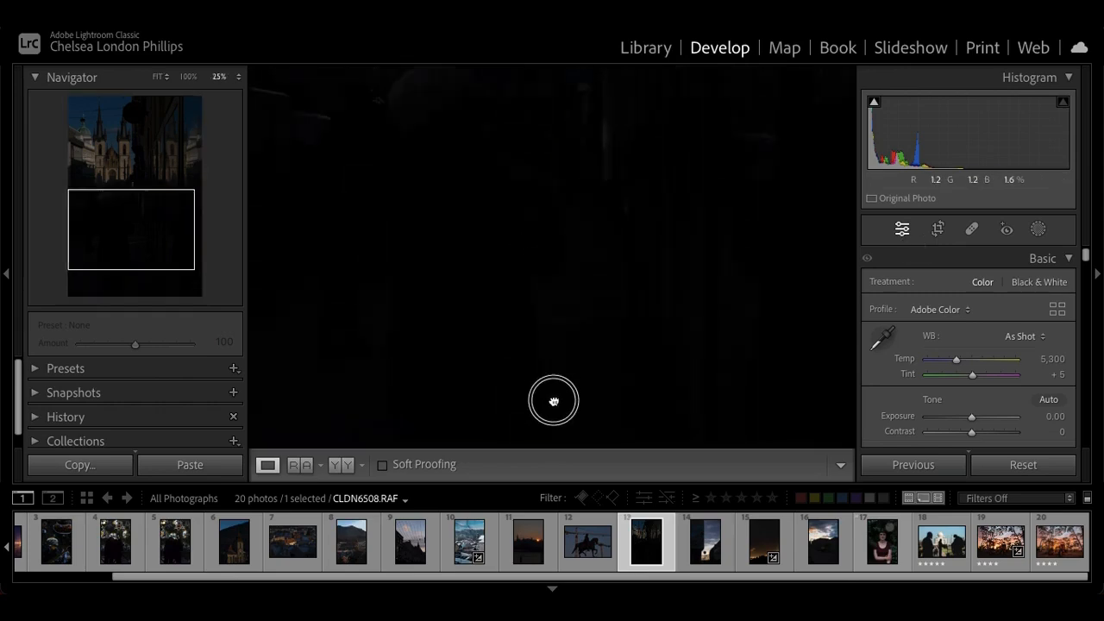
left_click_drag(549, 207, 522, 319)
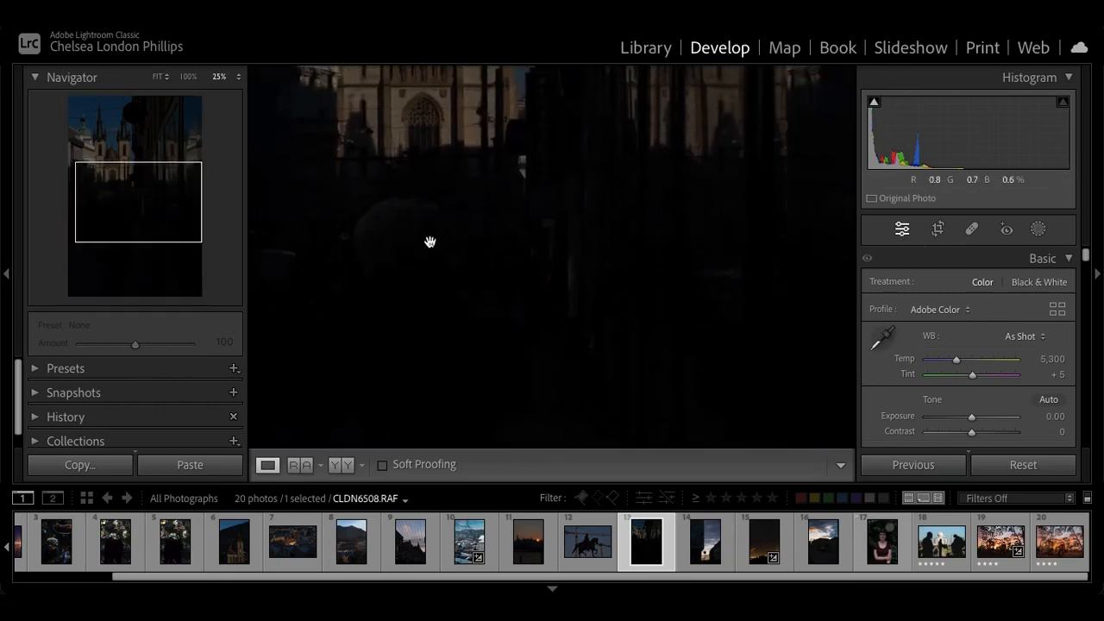
left_click_drag(646, 269, 695, 279)
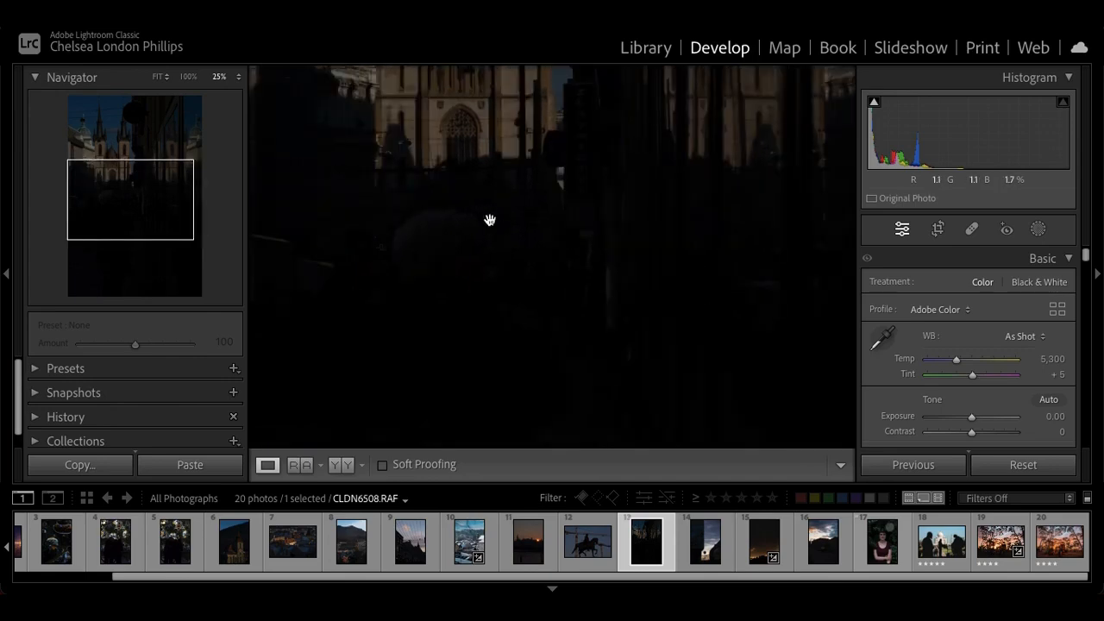
left_click_drag(603, 164, 576, 192)
key("ctrl+minus")
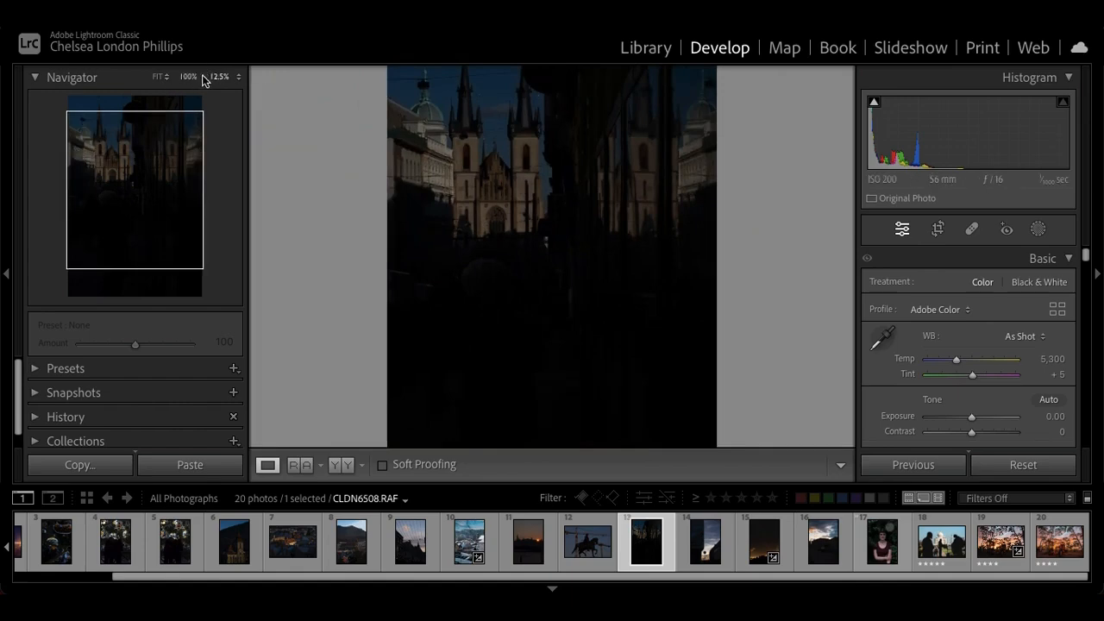
left_click_drag(569, 274, 575, 256)
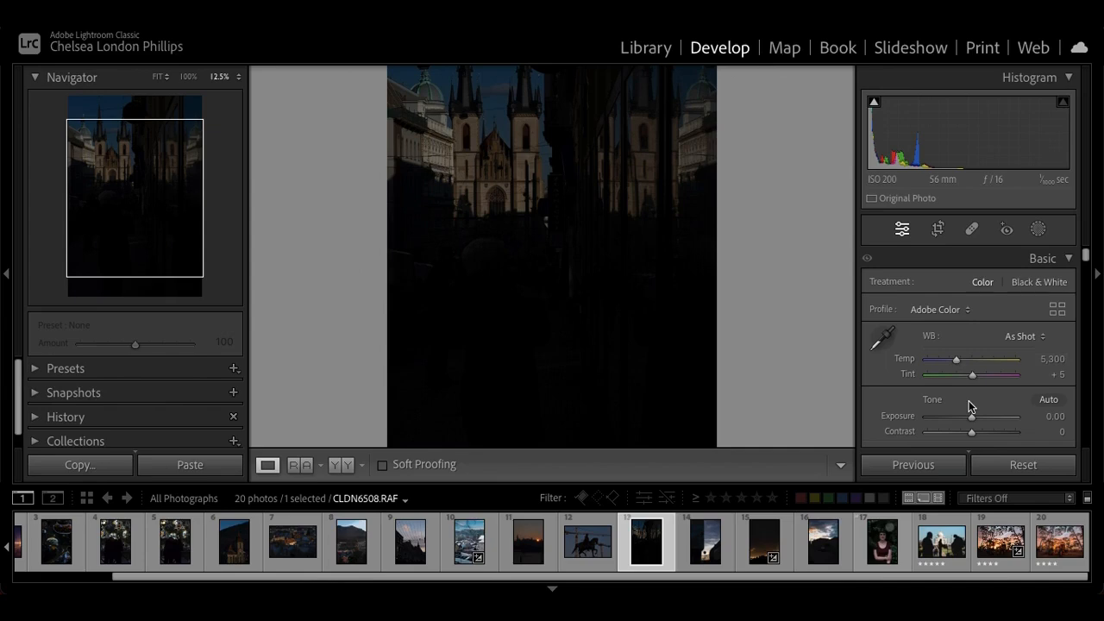
scroll(968, 406, "down", 5)
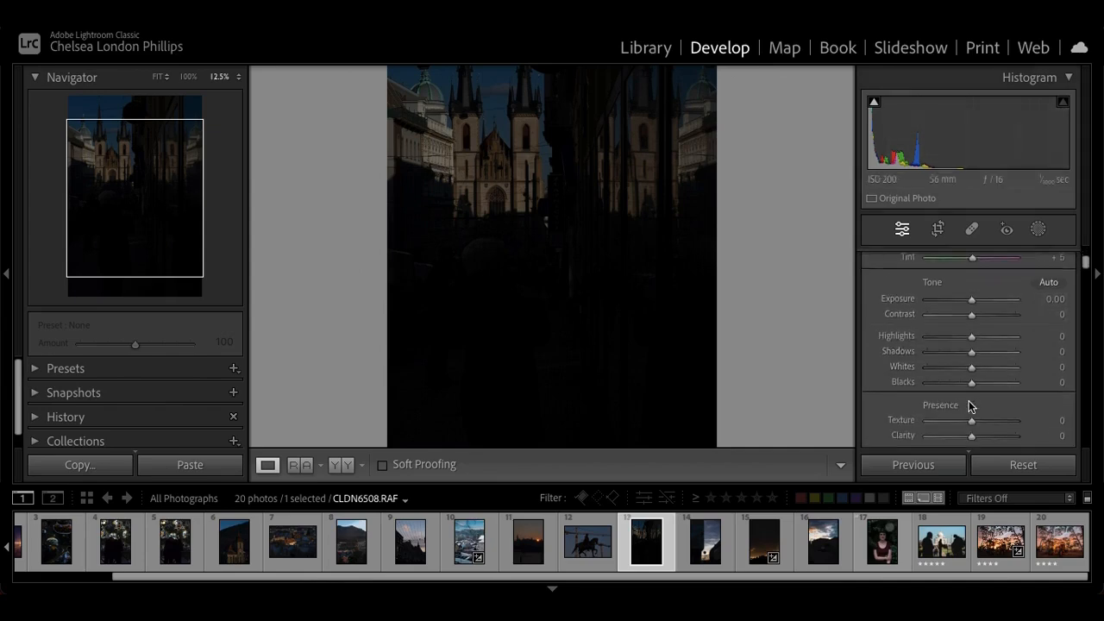
left_click_drag(643, 345, 641, 313)
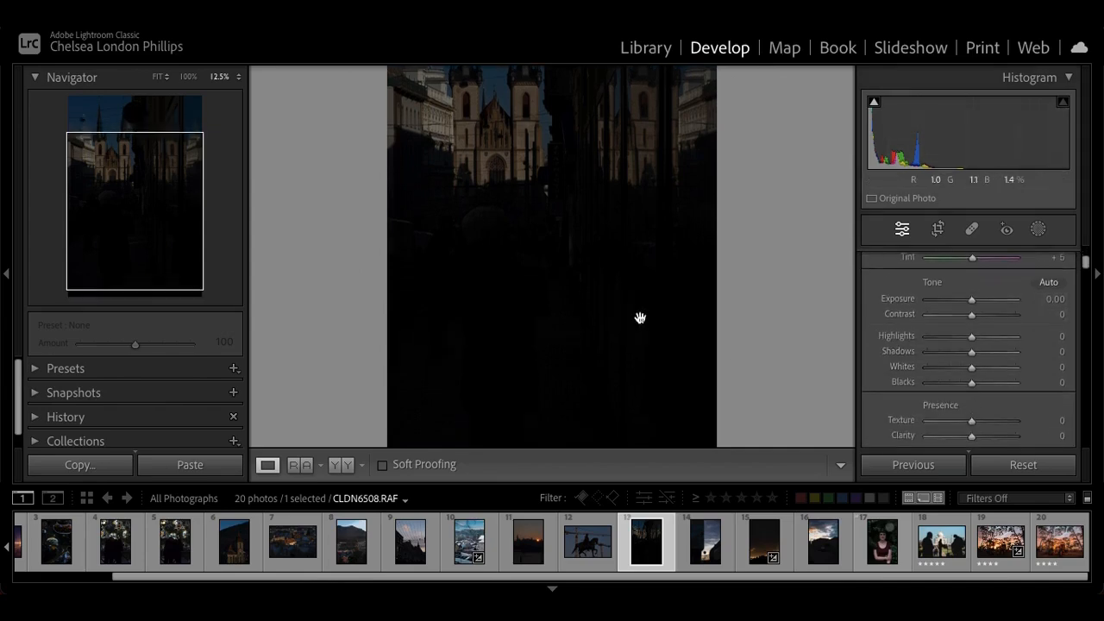
left_click(163, 75)
left_click(163, 78)
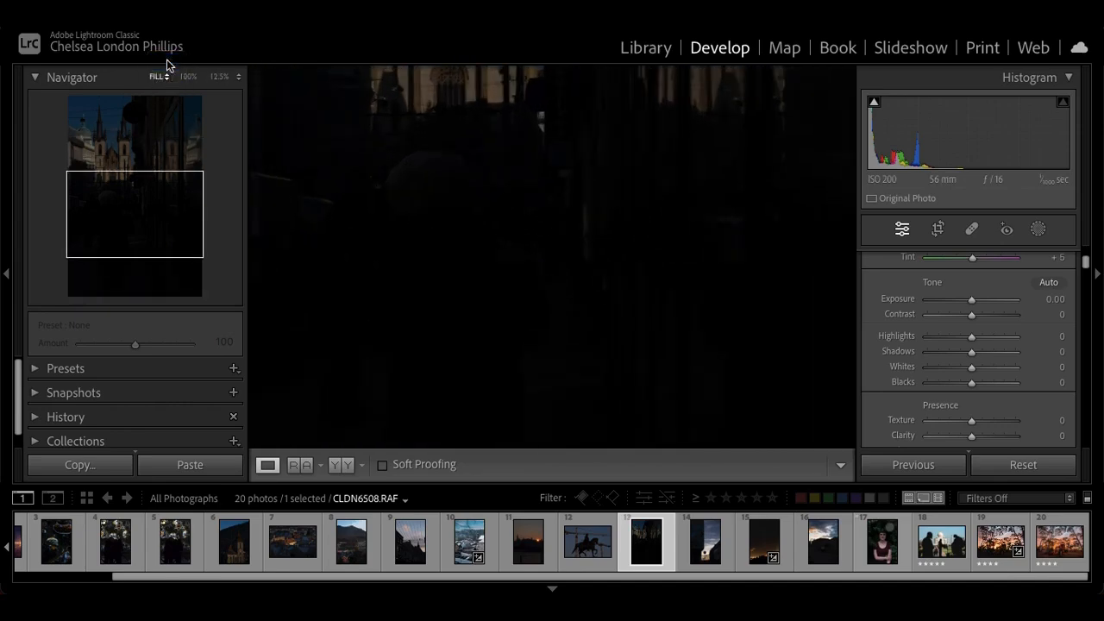
left_click(167, 66)
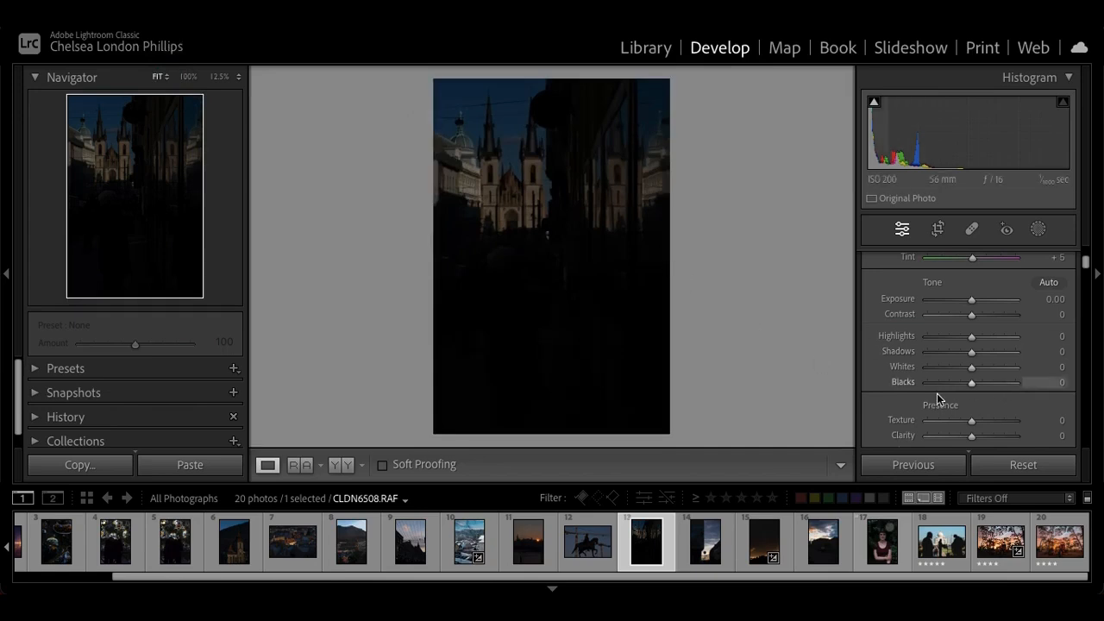
Brighten the whole street photo by setting Shadows to +100 and Exposure to +2.55
scroll(938, 396, "down", 1)
scroll(939, 397, "down", 1)
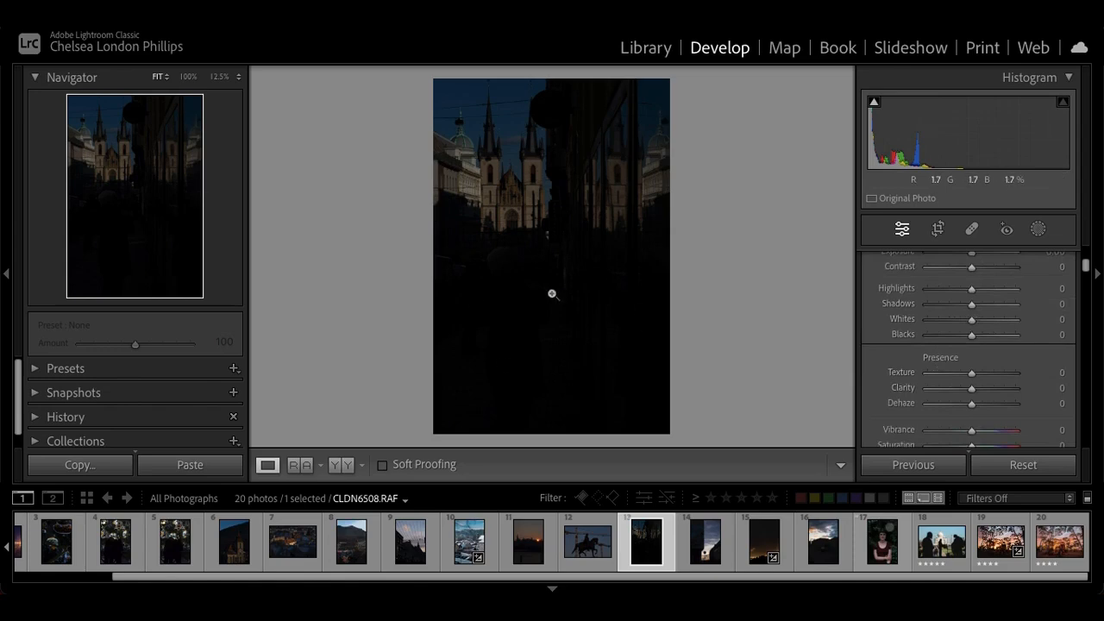
left_click(972, 307)
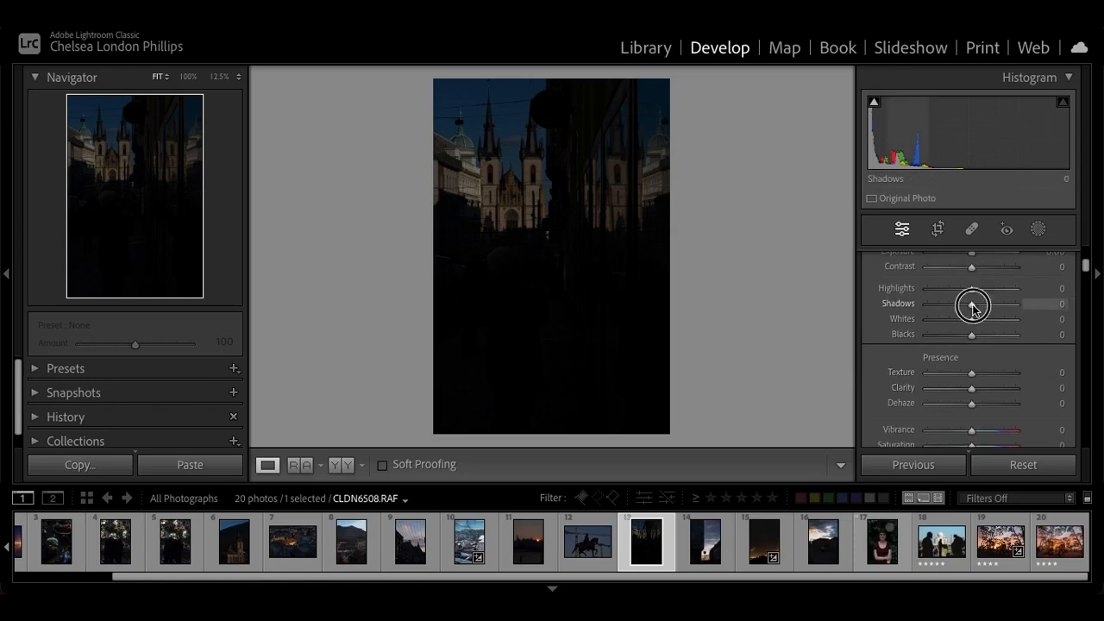
left_click_drag(973, 309, 1040, 315)
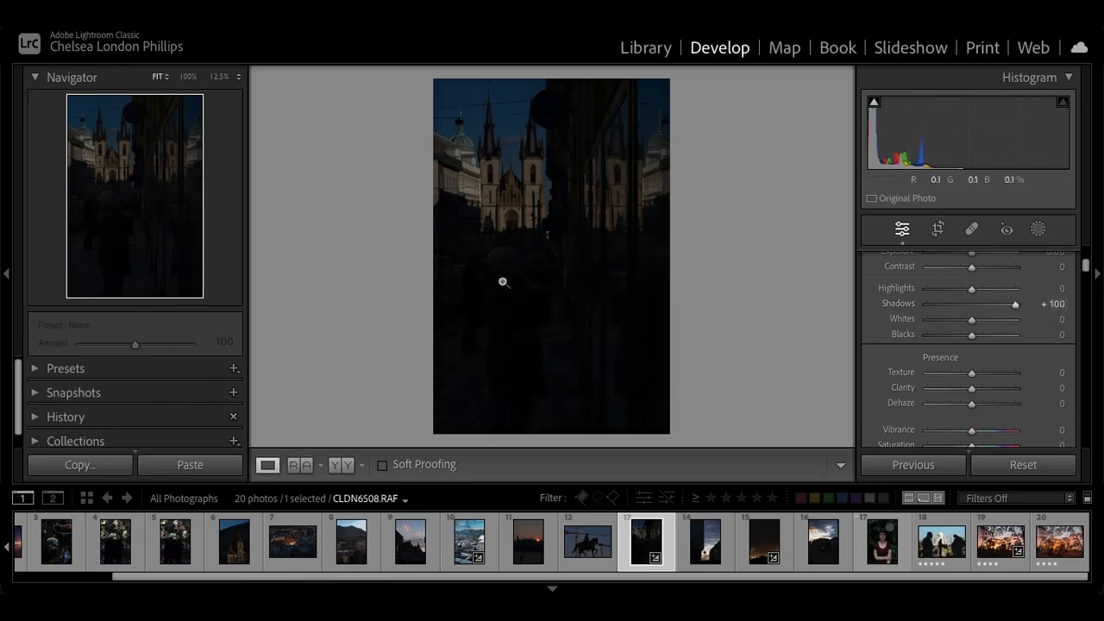
scroll(939, 336, "up", 2)
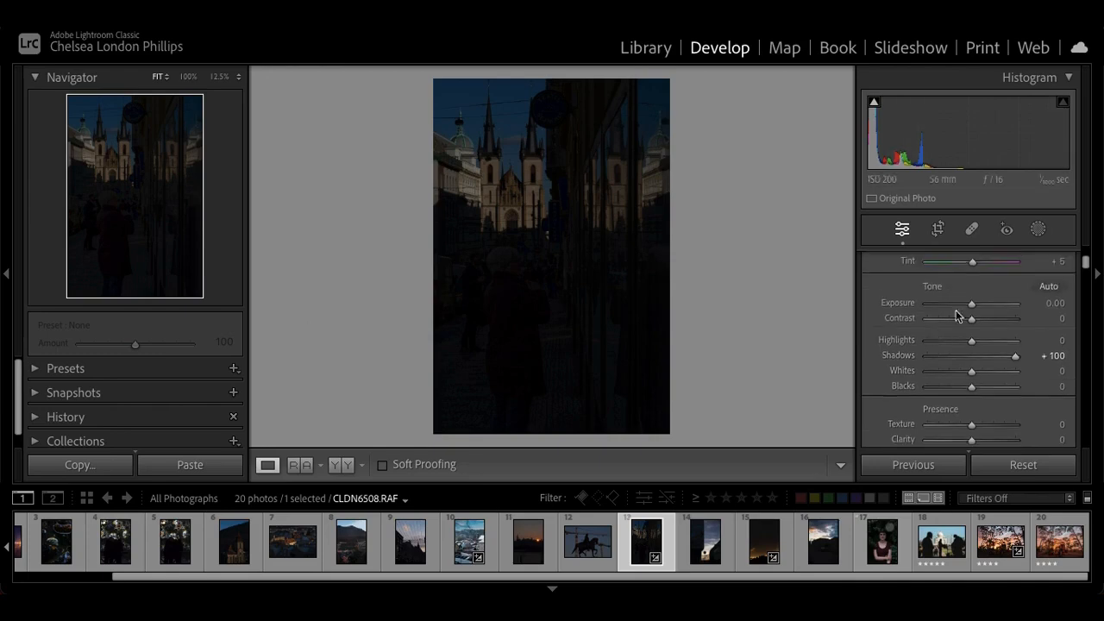
left_click_drag(972, 310, 993, 313)
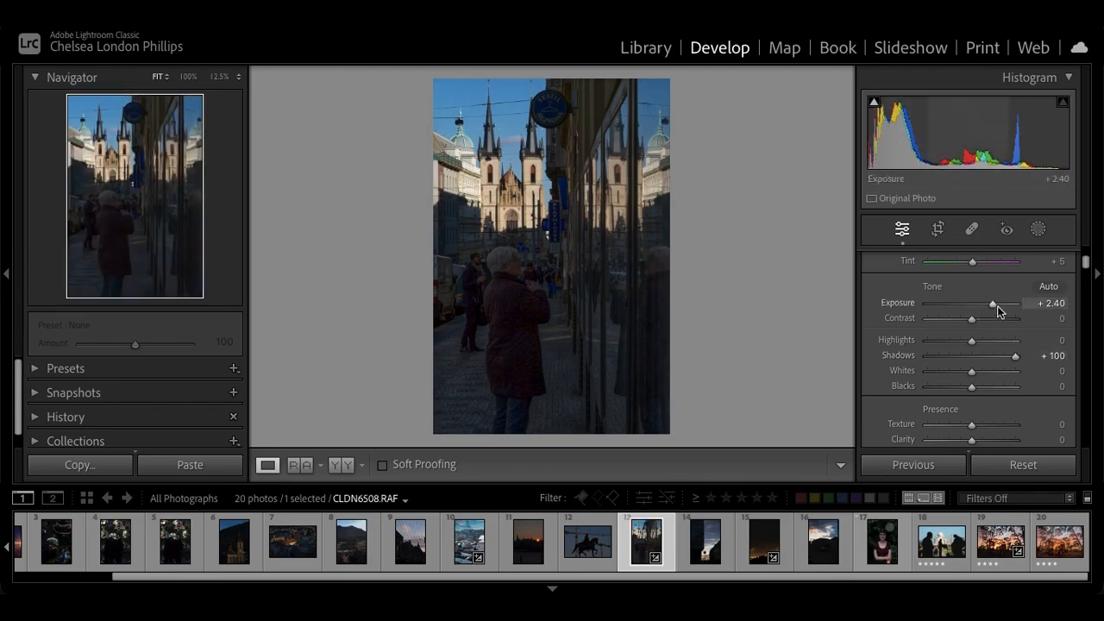
left_click_drag(994, 304, 995, 309)
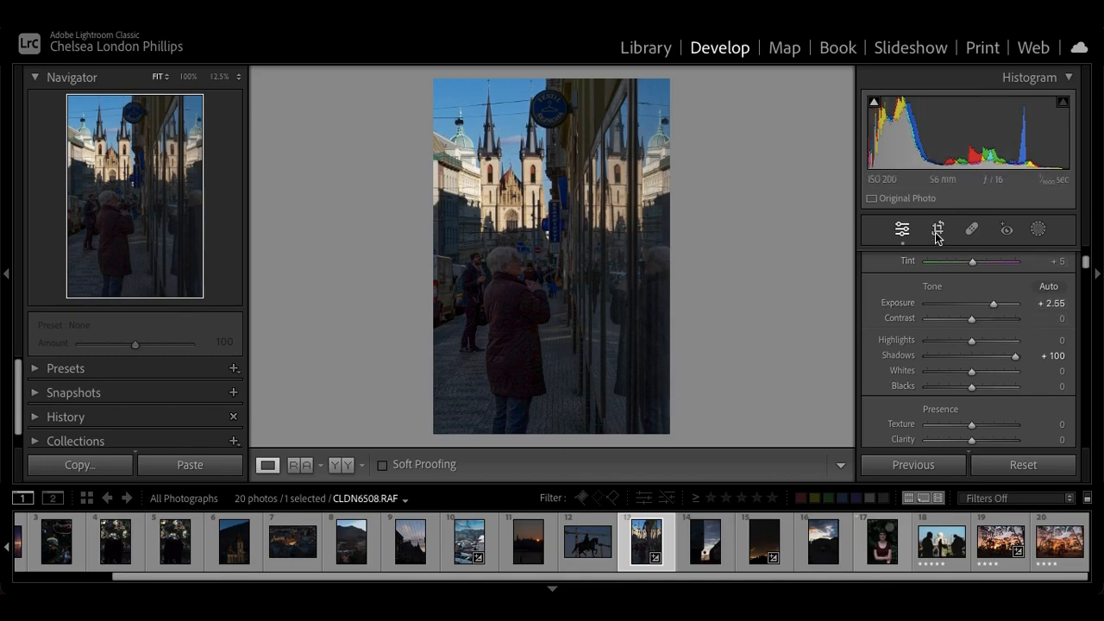
Add a linear gradient mask covering the street and people, fading out upward across the church facade
left_click(1038, 228)
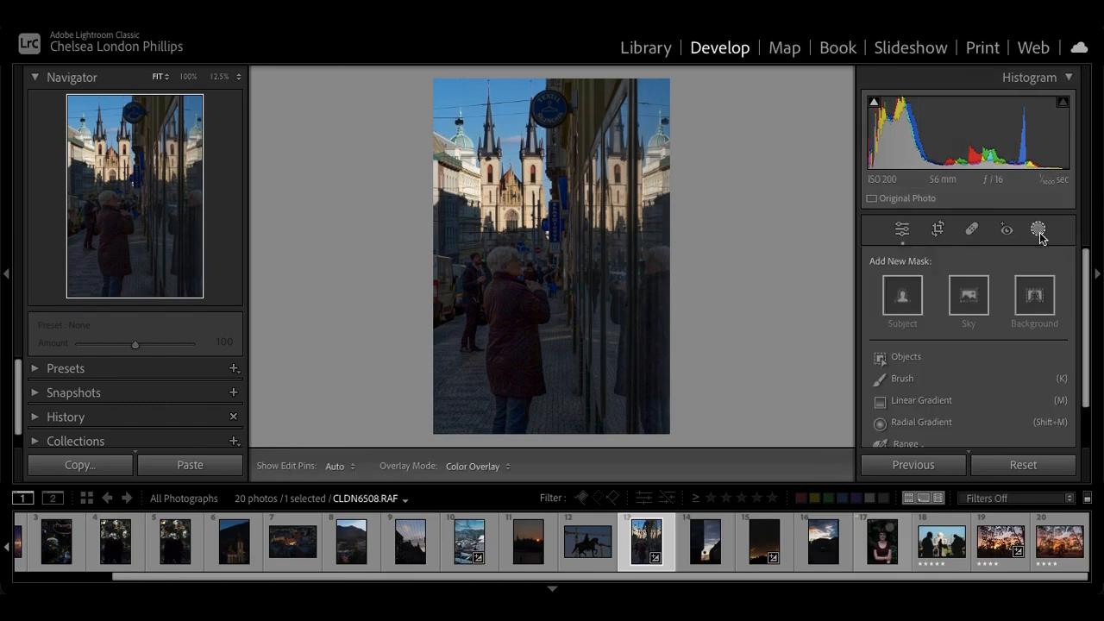
left_click(910, 402)
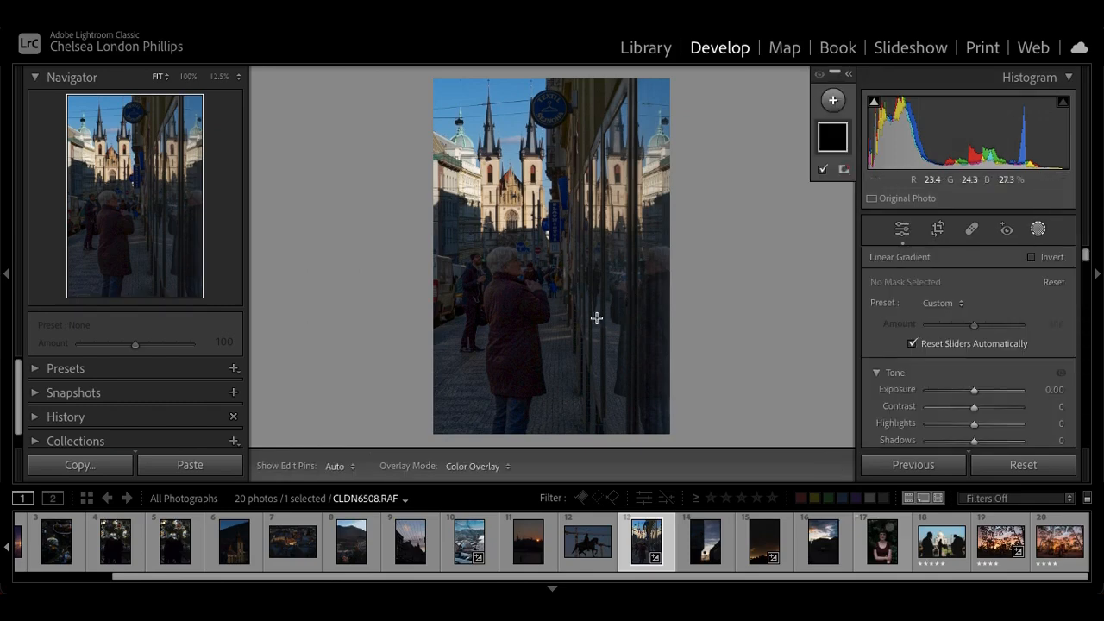
left_click_drag(535, 264, 543, 181)
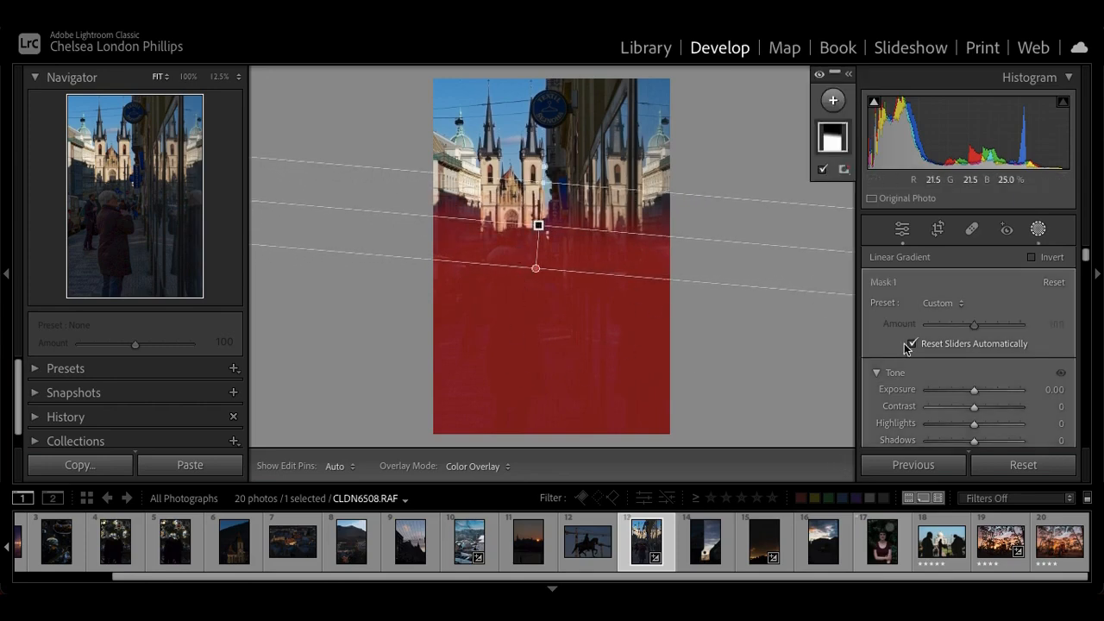
Set the gradient mask's Exposure to 1.02 and Shadows to 39, and deselect the mask
left_click_drag(973, 391, 991, 381)
scroll(983, 390, "down", 2)
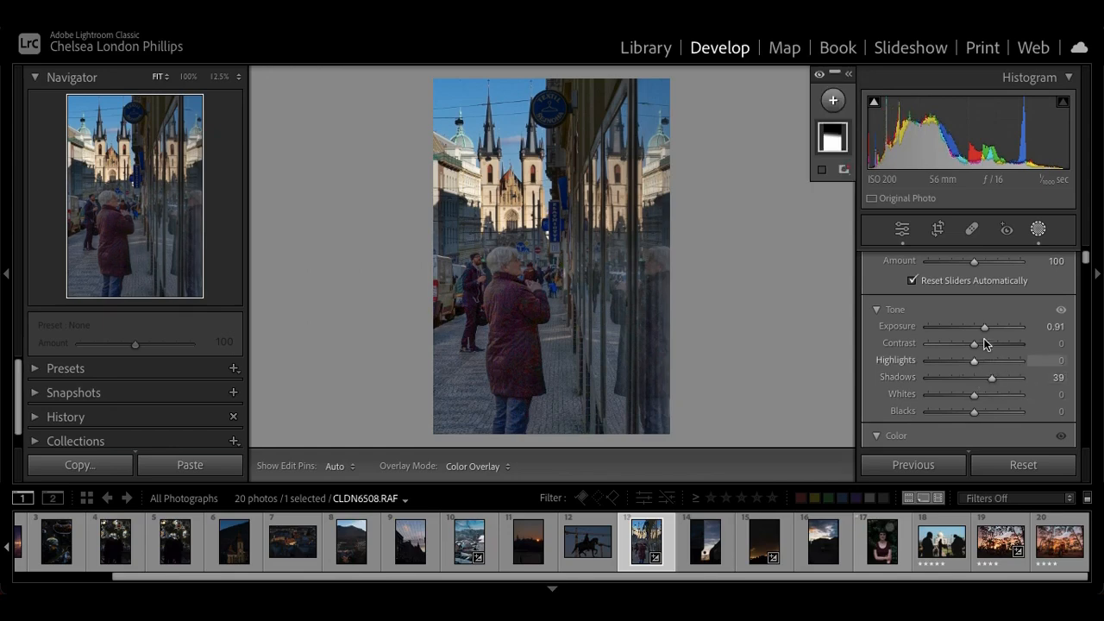
left_click_drag(983, 328, 986, 328)
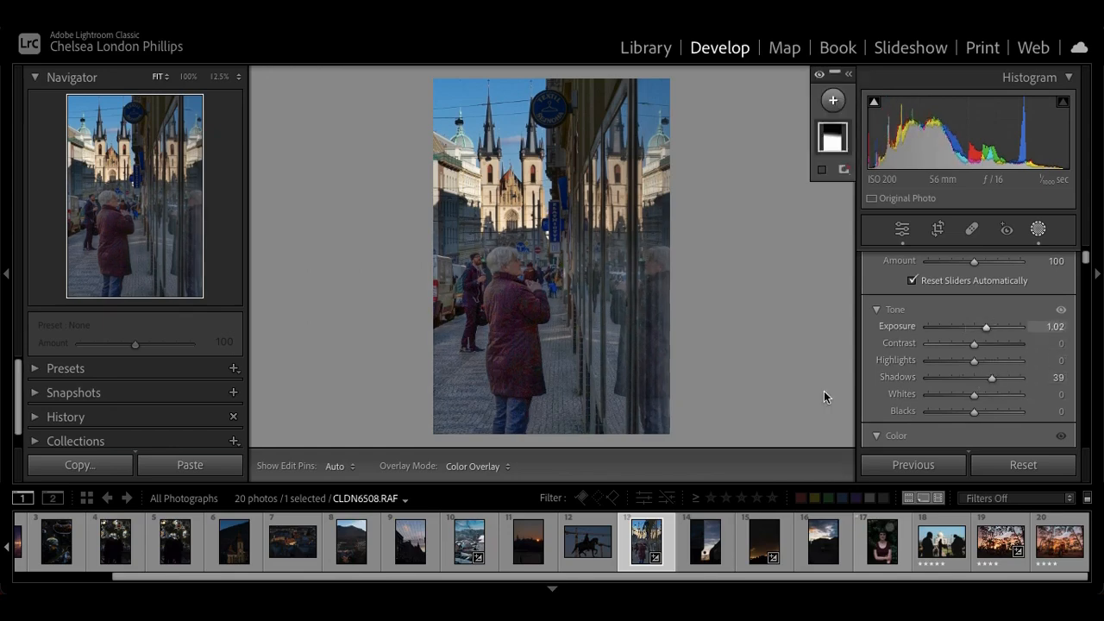
left_click(712, 429)
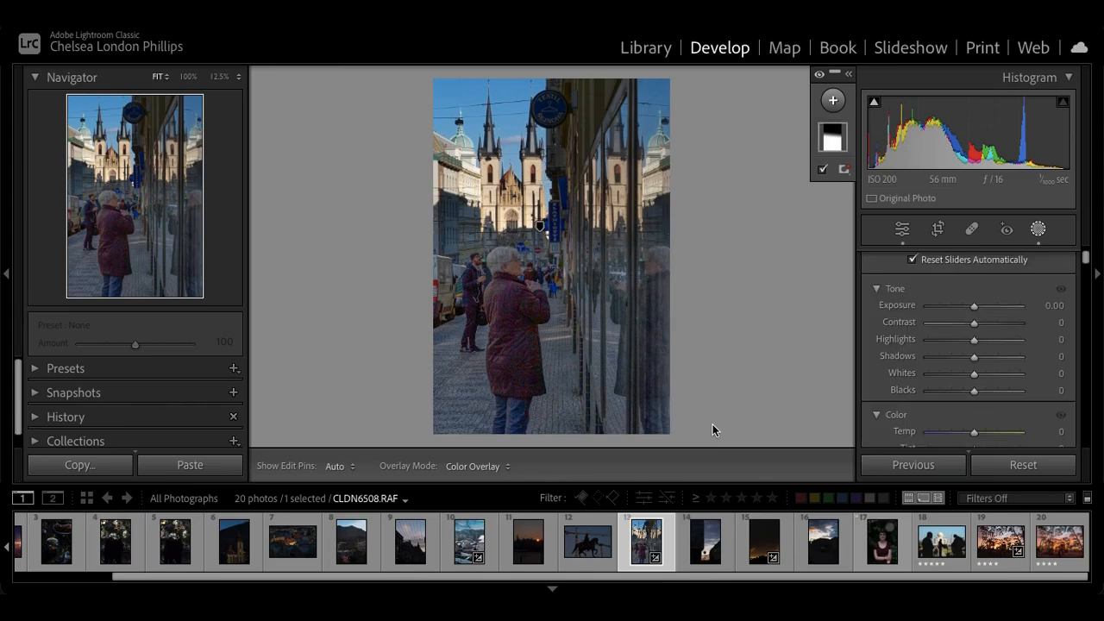
Compare the street photo before and after the edits, and inspect the brightened woman and pedestrians up close
key("backslash")
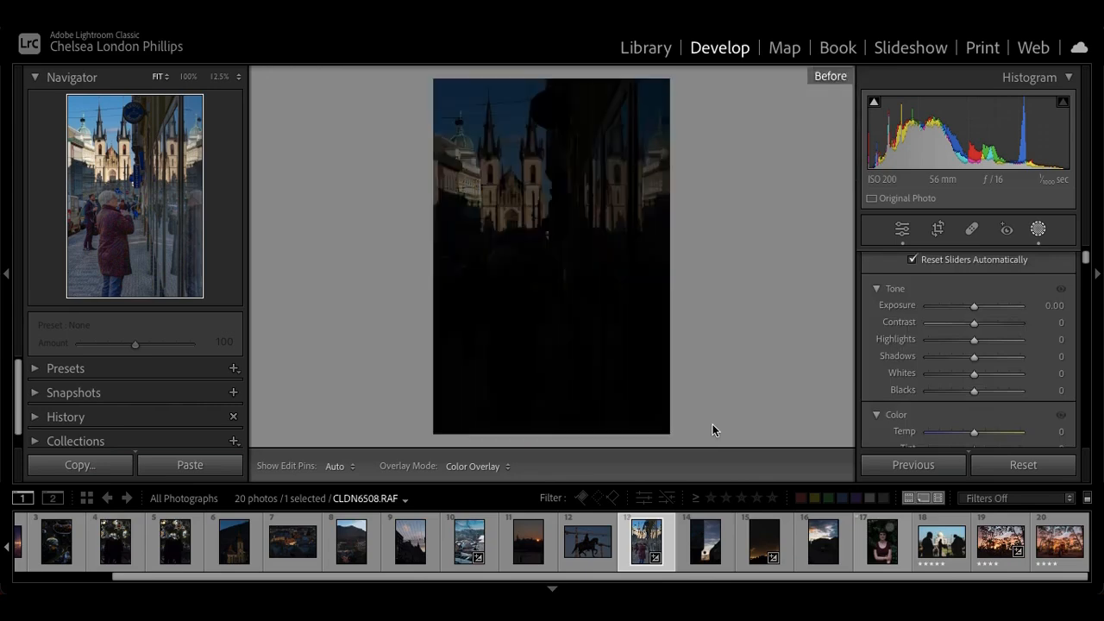
key("backslash")
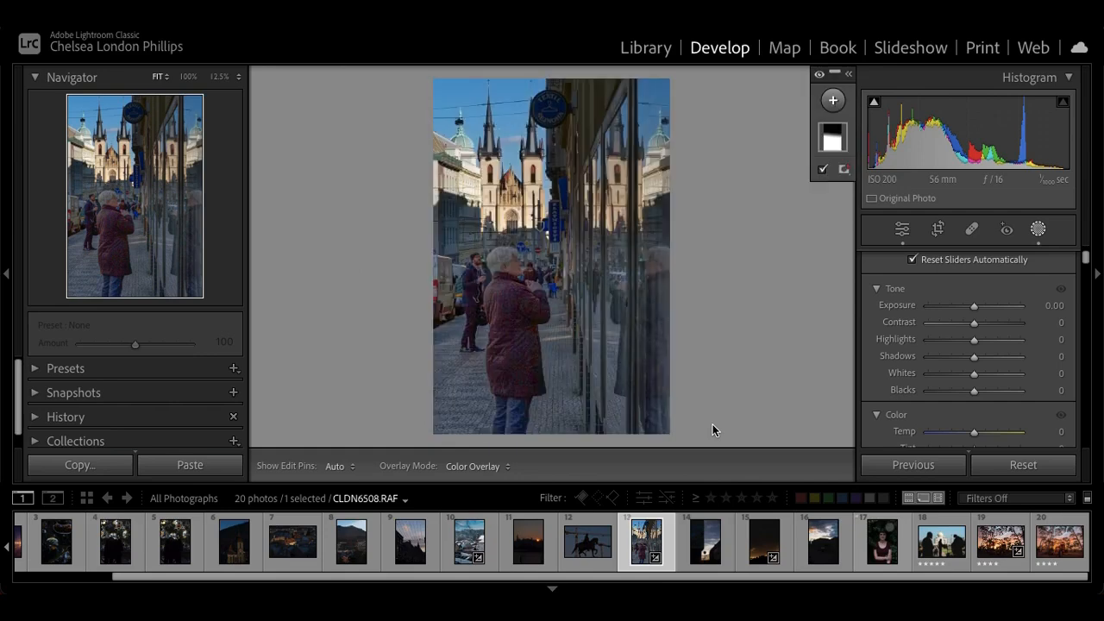
key("backslash")
key("backslash")
left_click(536, 281)
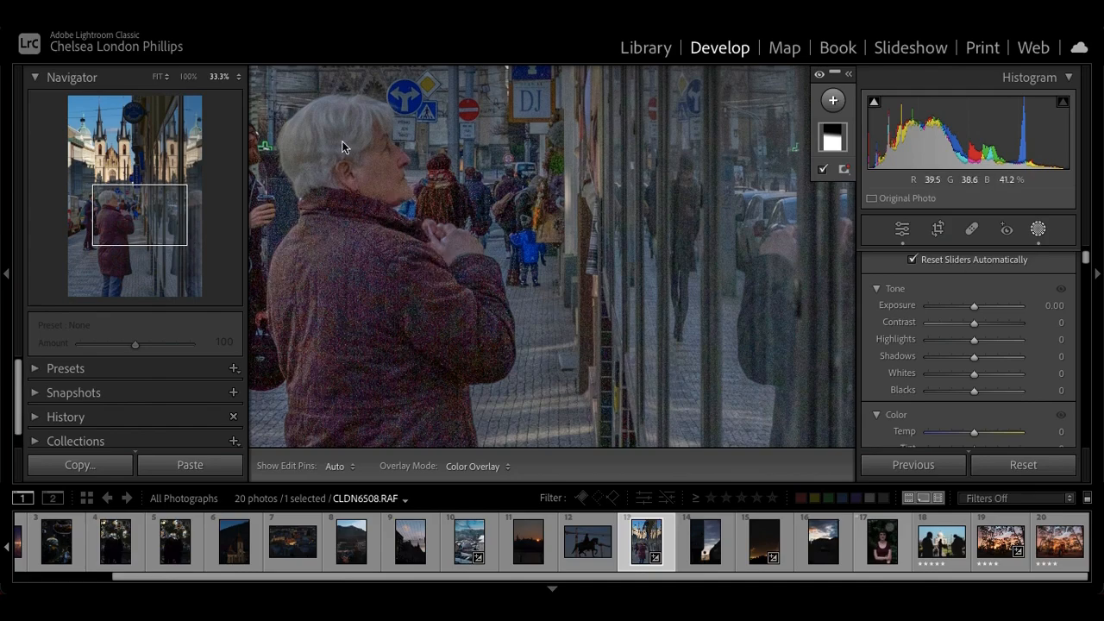
mouse_move(130, 197)
left_mouse_down()
mouse_move(108, 190)
mouse_move(138, 197)
mouse_move(140, 213)
mouse_move(111, 234)
mouse_move(105, 198)
mouse_move(119, 204)
left_mouse_up()
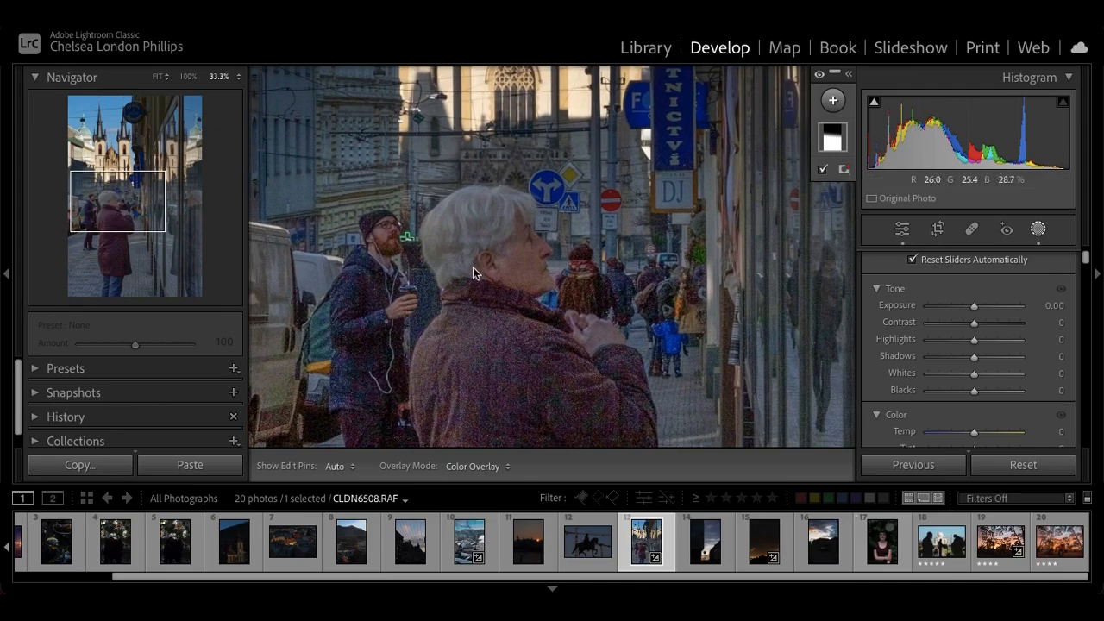
key("ctrl+minus")
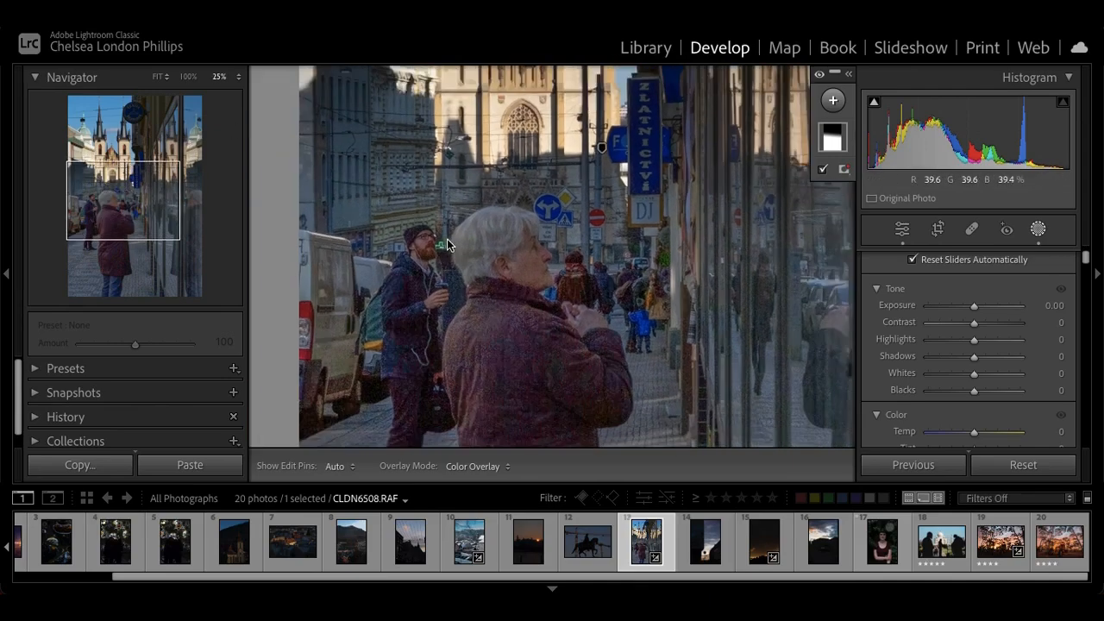
key("ctrl+minus")
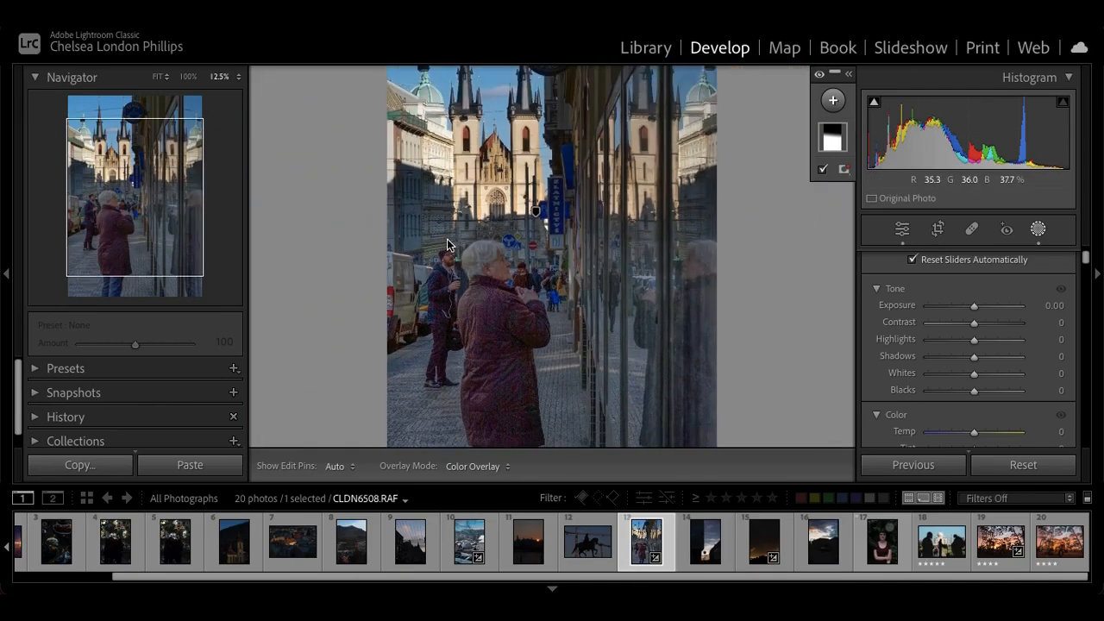
Switch repeatedly between the original and edited versions of the street photo at 12.5% zoom
key("backslash")
key("backslash")
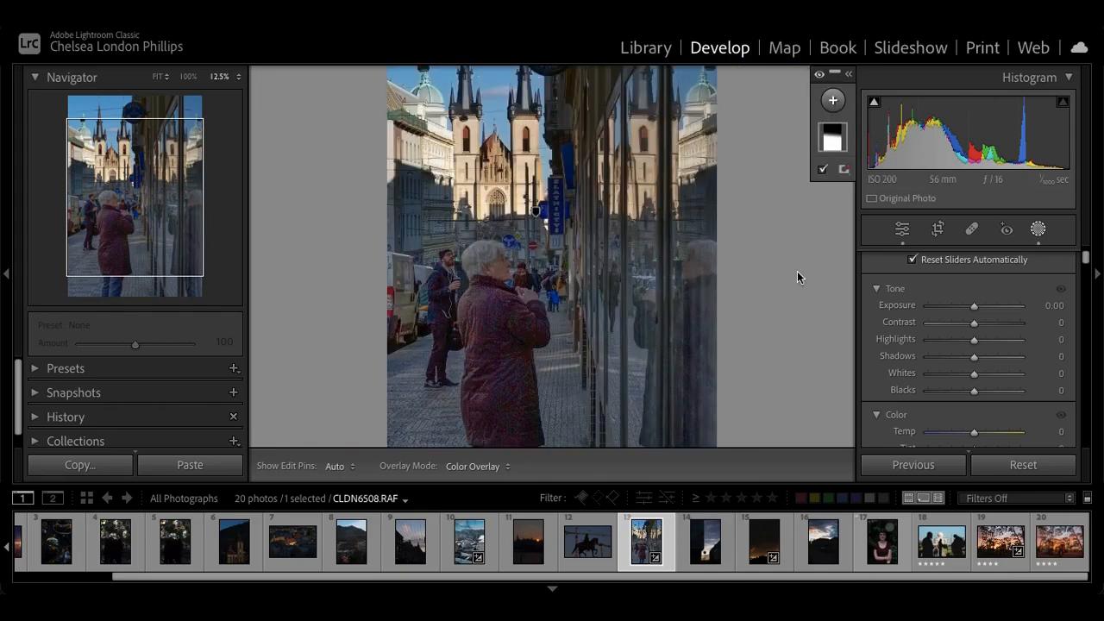
key("backslash")
key("backslash")
key("backslash")
key("backslash")
key("backslash")
key("backslash")
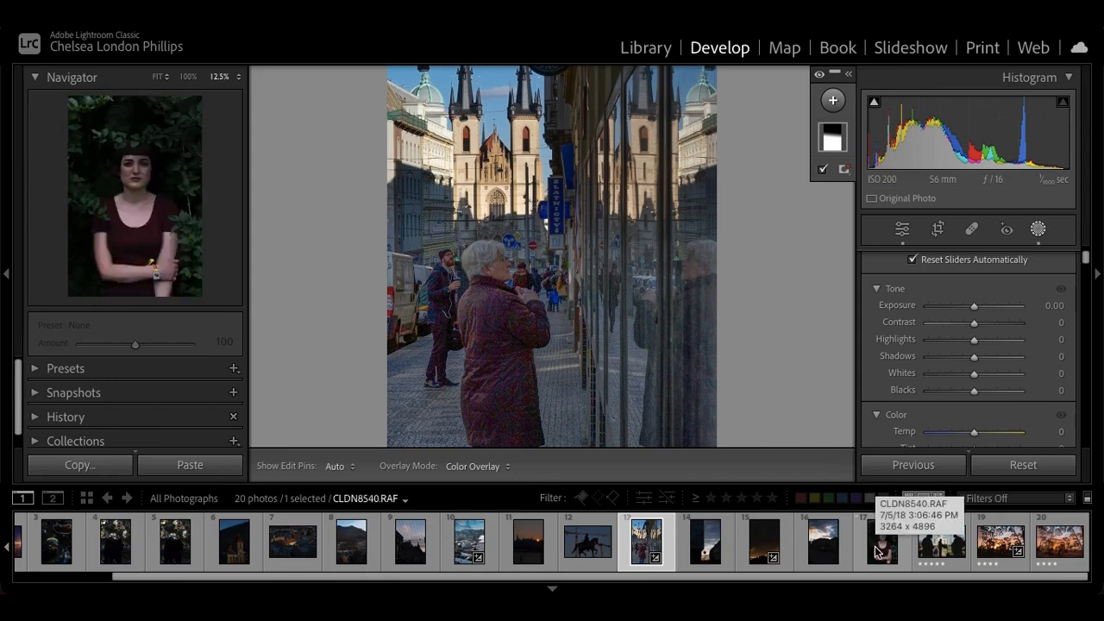
Open the sunset photo Week 4_raw_vs_JPEG_4_1.dng with the Edit controls and examine the dark road grader at 33.3% zoom
left_click(996, 547)
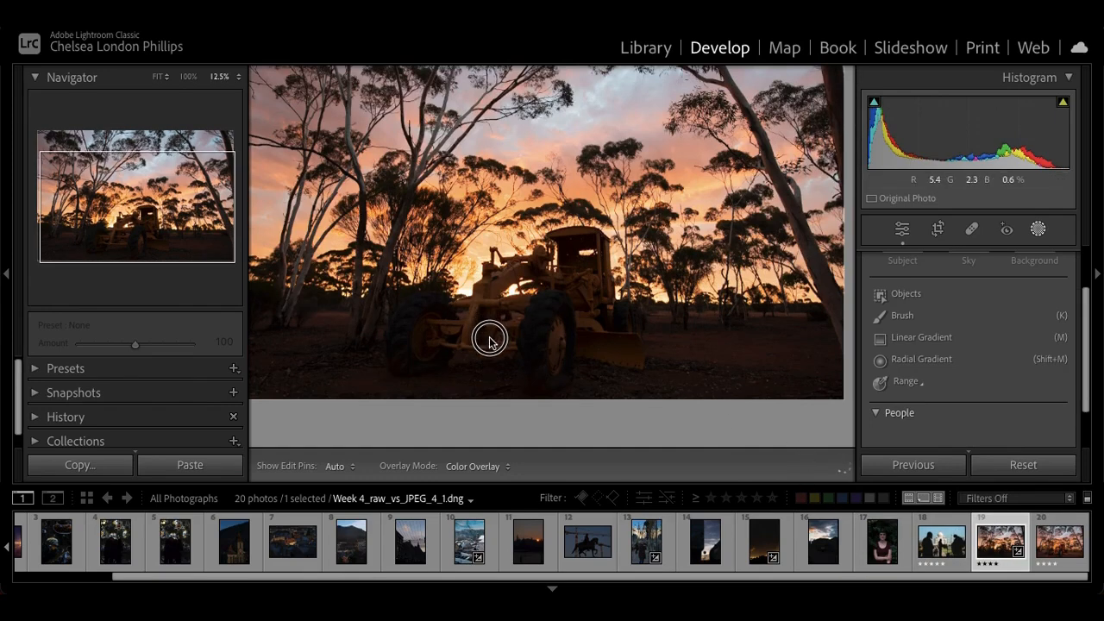
left_click_drag(186, 204, 135, 201)
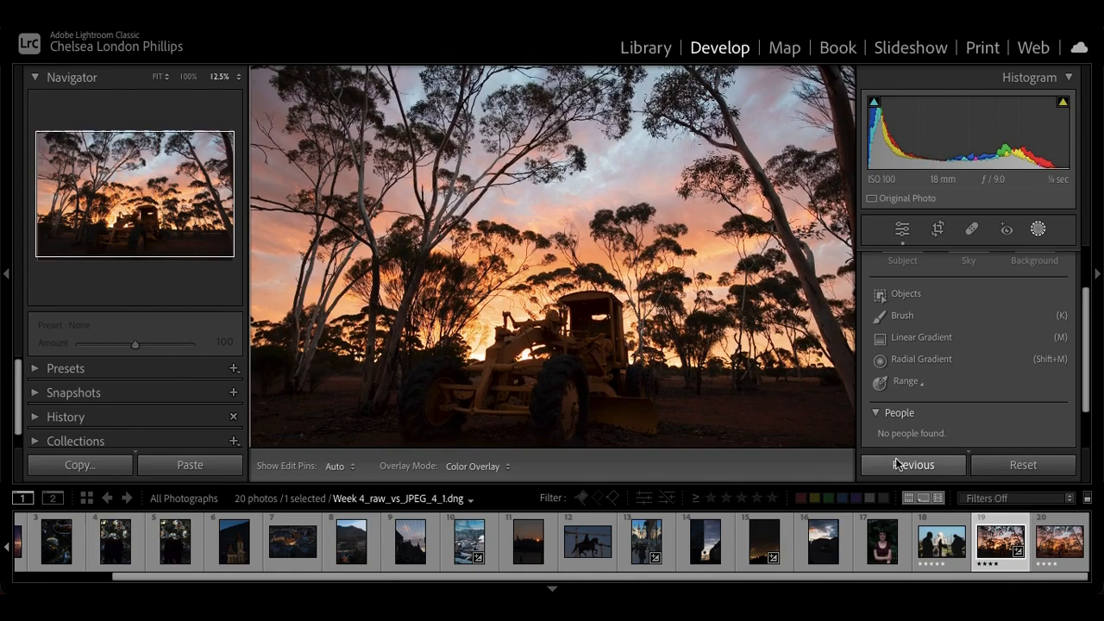
left_click(902, 227)
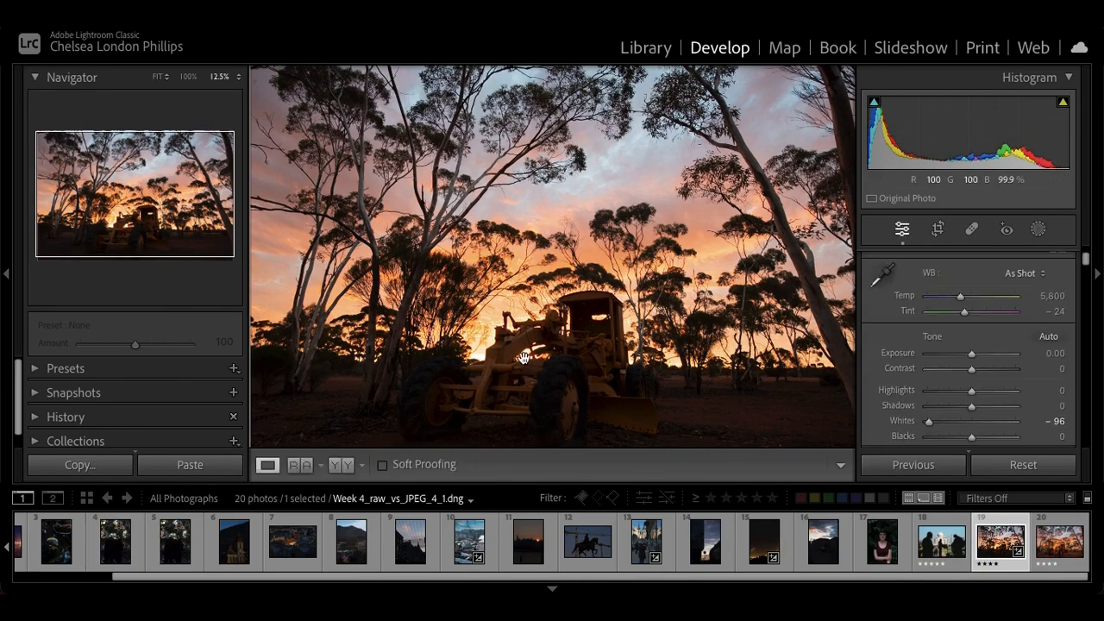
left_click(527, 349)
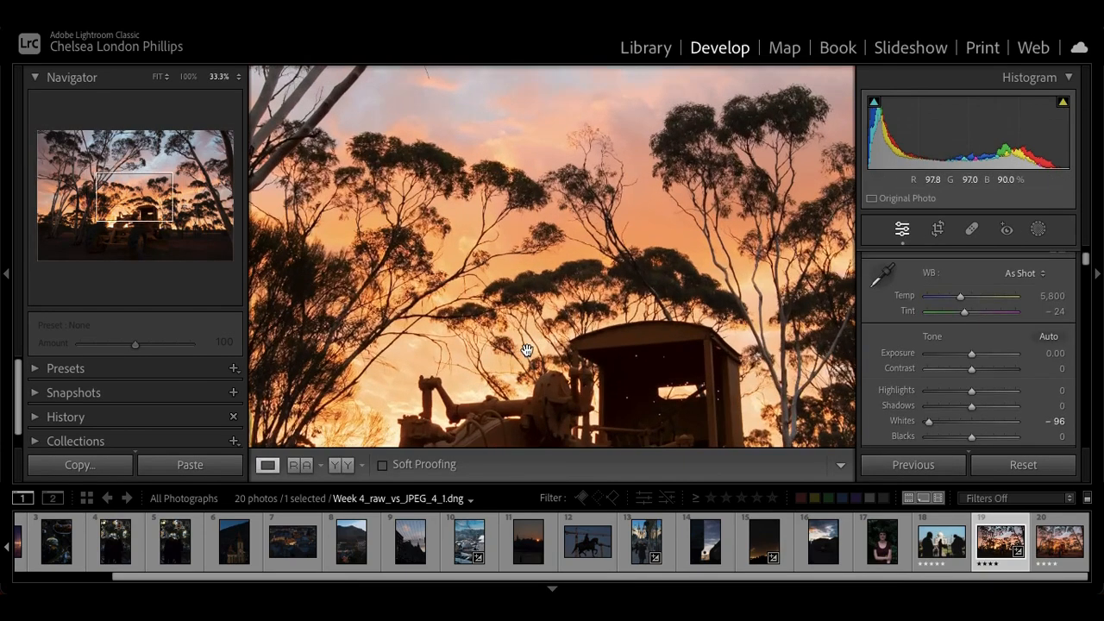
left_click_drag(526, 349, 537, 209)
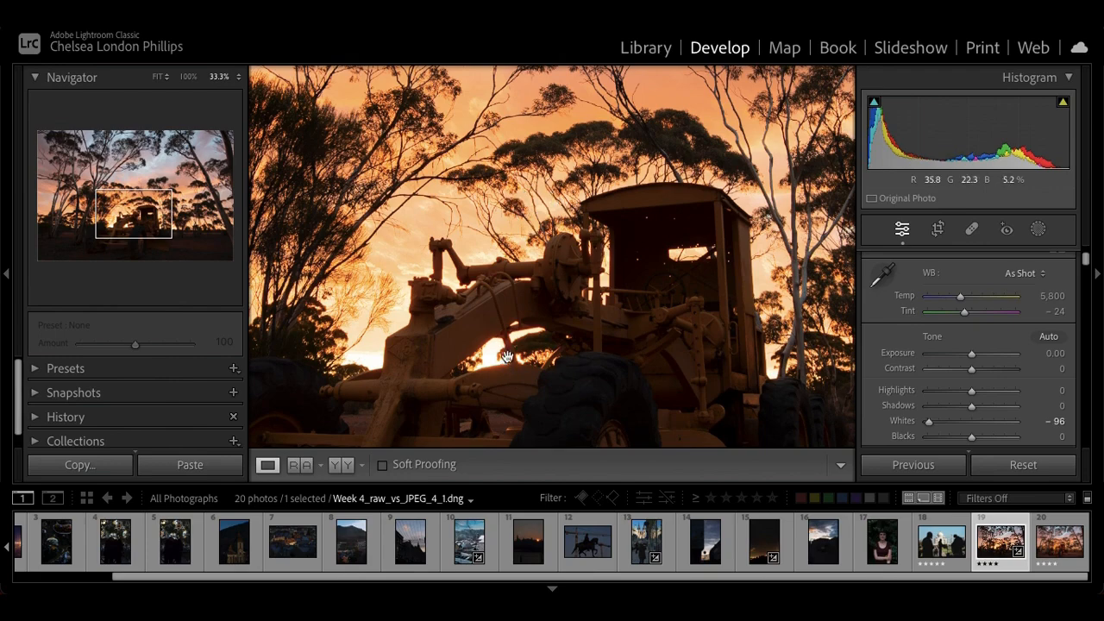
left_click_drag(517, 352, 536, 209)
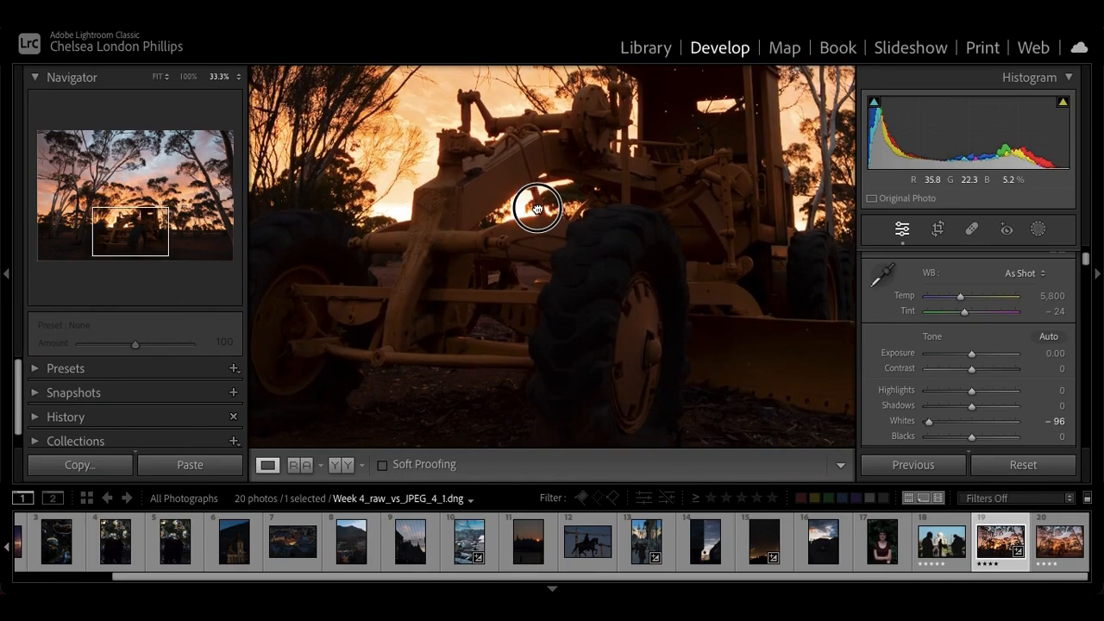
Reset the sunset photo's adjustments and set Highlights to -60, Whites to -24 and Shadows to +32
key("ctrl+minus")
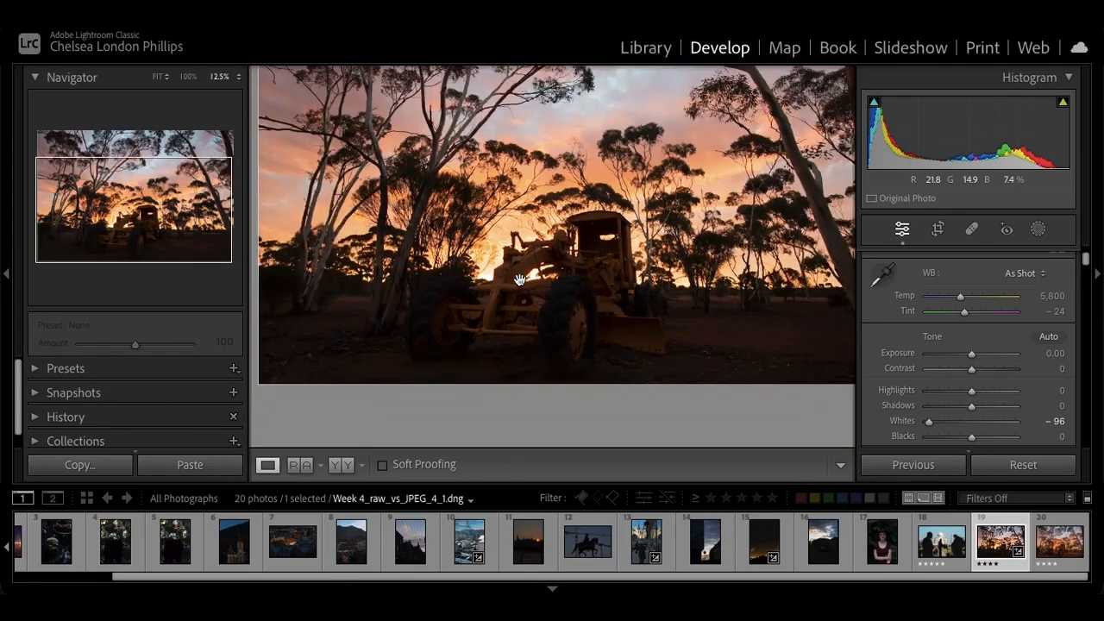
key("ctrl+minus")
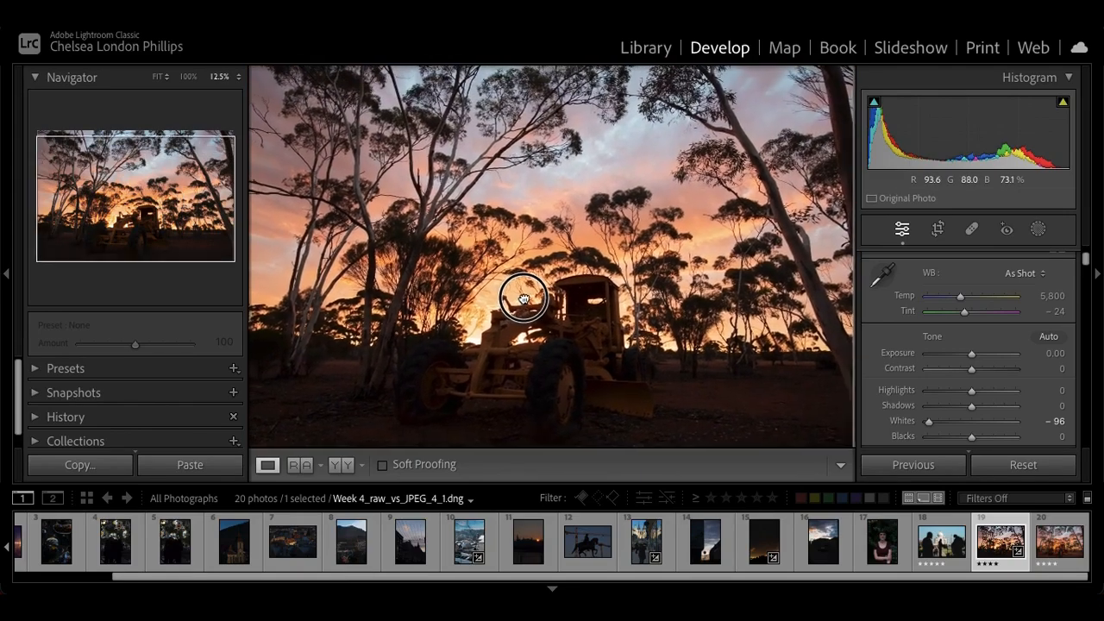
left_click(1002, 468)
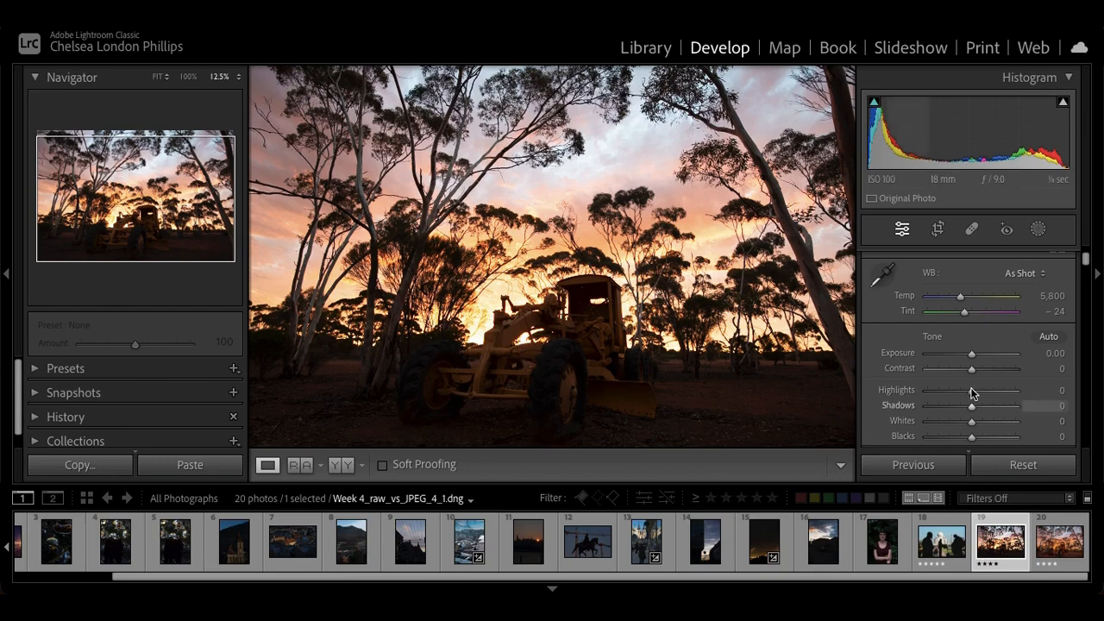
left_click_drag(972, 389, 945, 392)
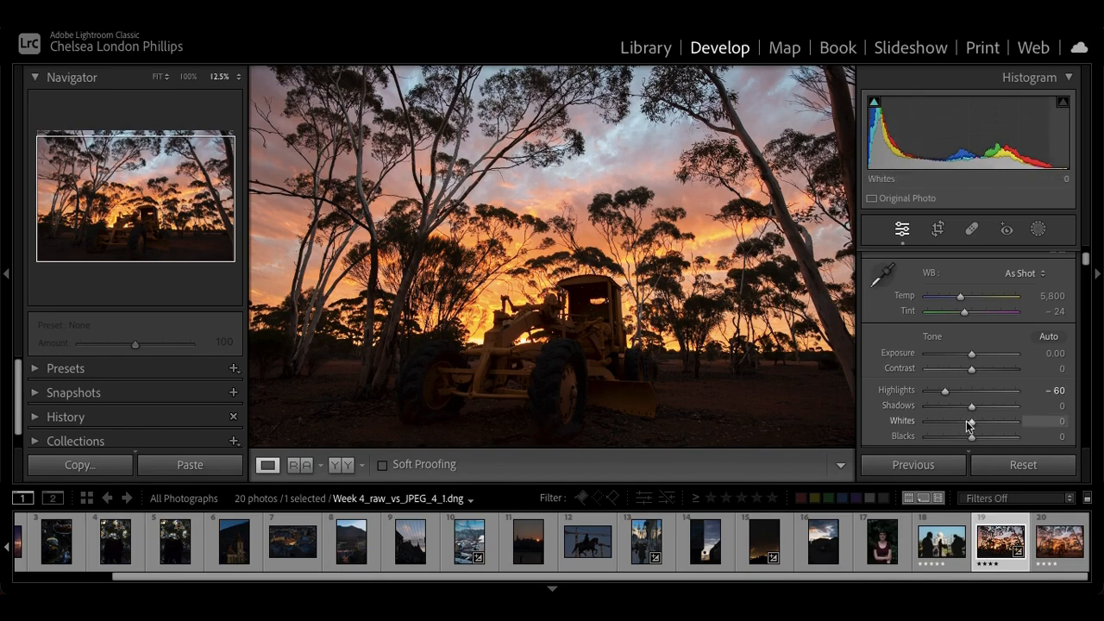
mouse_move(971, 425)
left_mouse_down()
mouse_move(958, 424)
mouse_move(985, 410)
left_mouse_up()
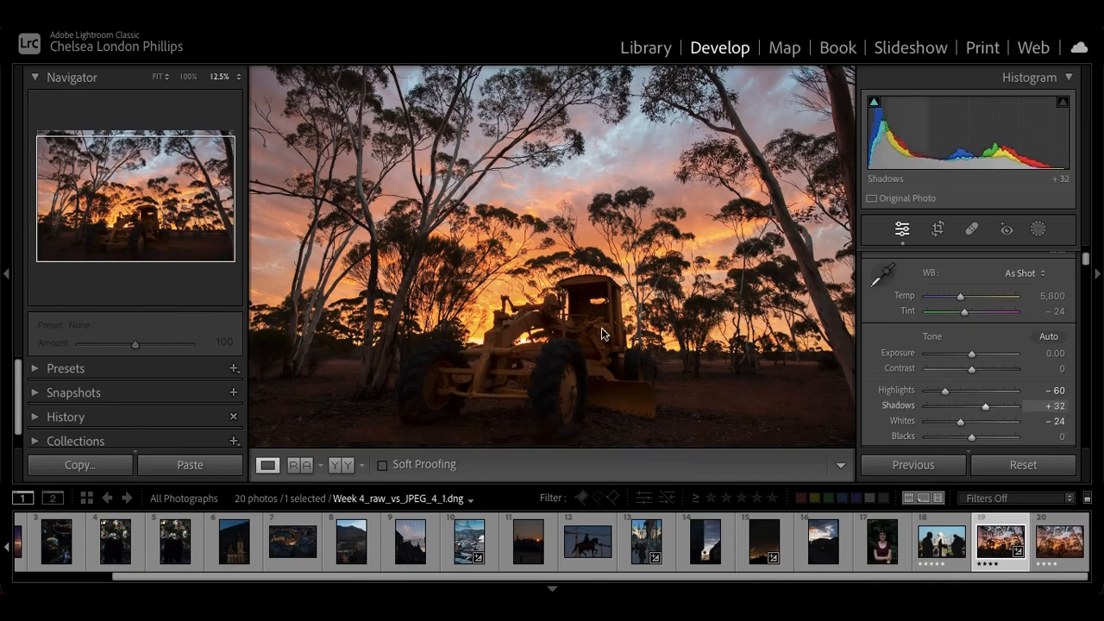
Compare the sunset photo before and after the tone edits, fit it to the view, and reset all its adjustments
key("backslash")
key("backslash")
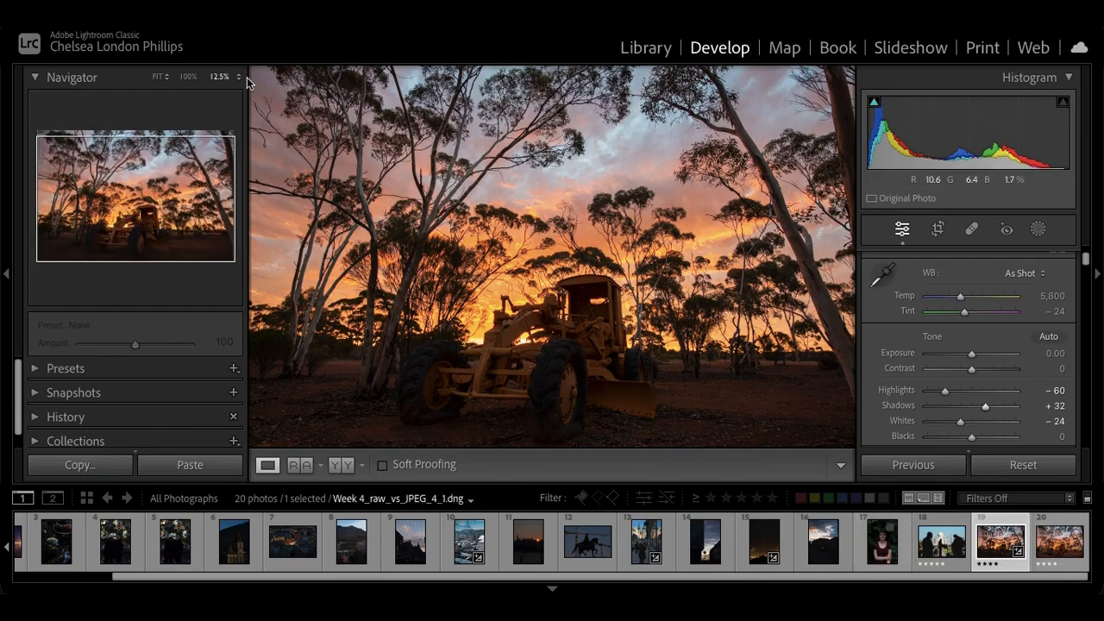
left_click(157, 77)
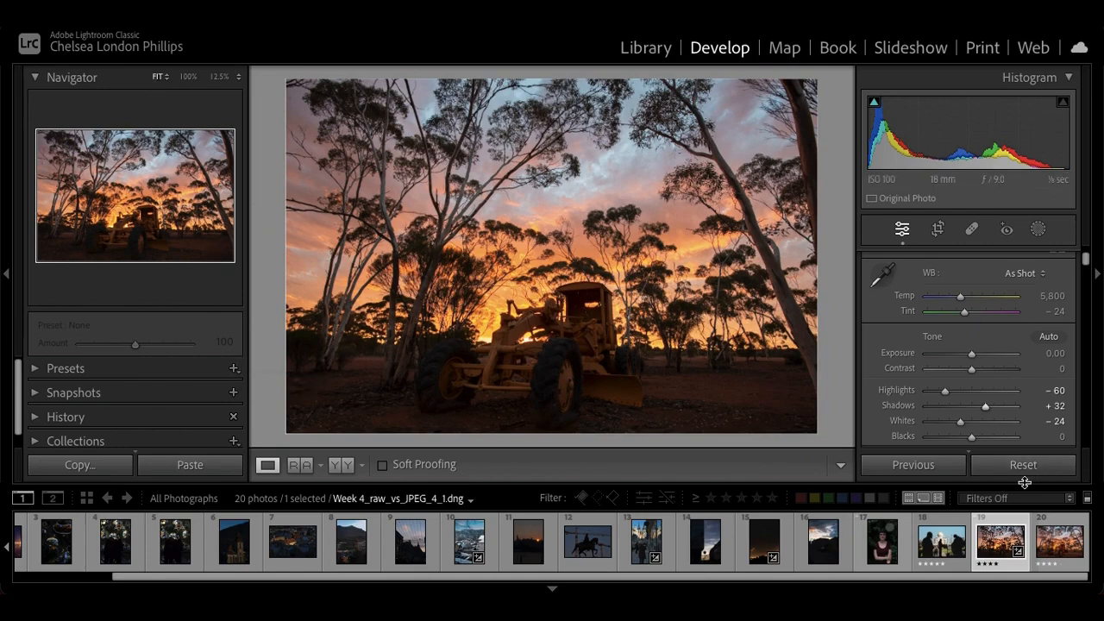
left_click(1001, 470)
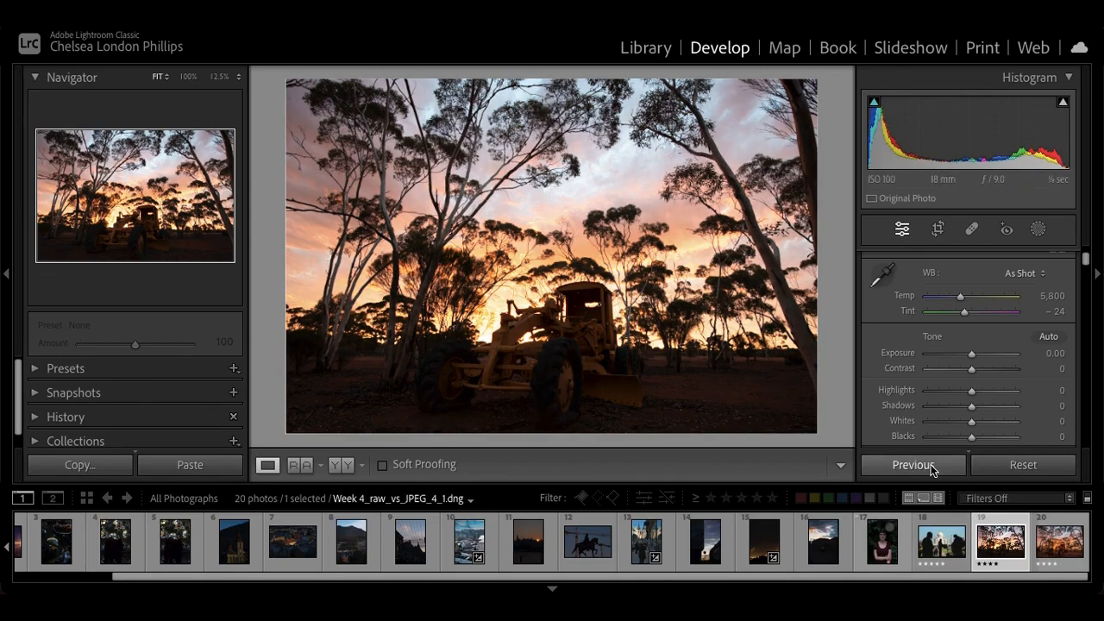
Switch repeatedly between the unedited raw sunset photo and the finished JPEG Week 4_raw_vs_JPEG_4_2.jpg to compare sky and grader detail
key("Right")
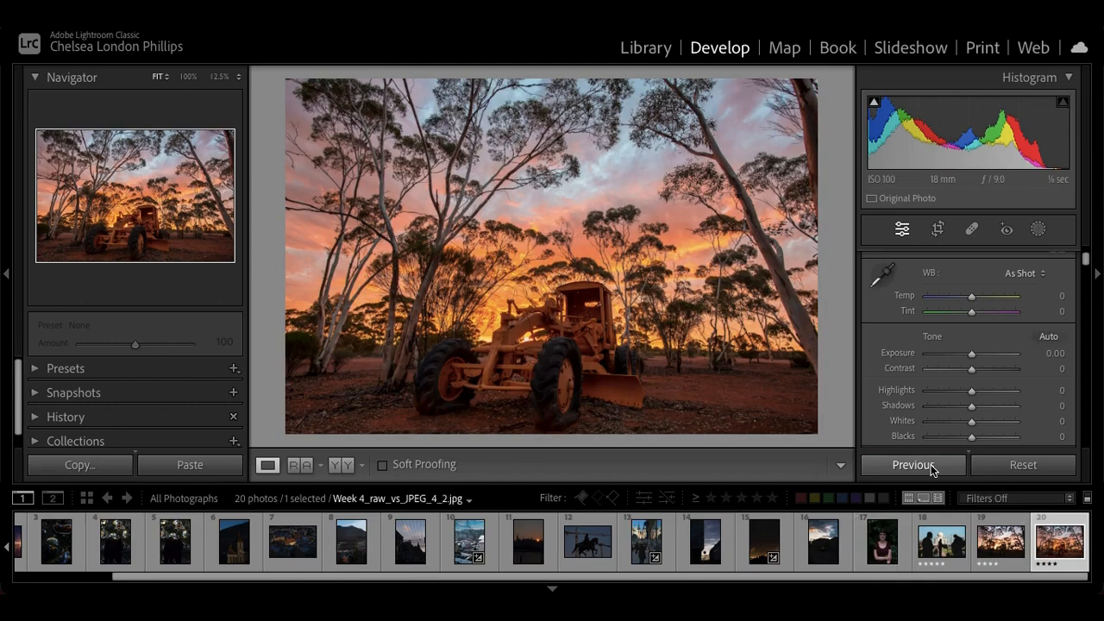
key("Left")
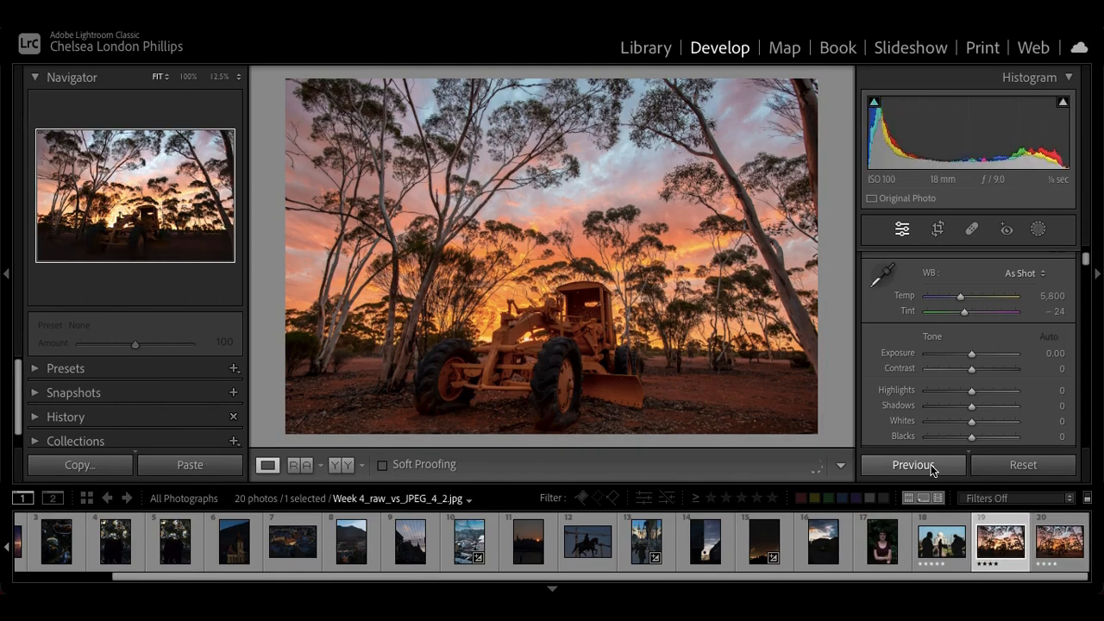
key("Right")
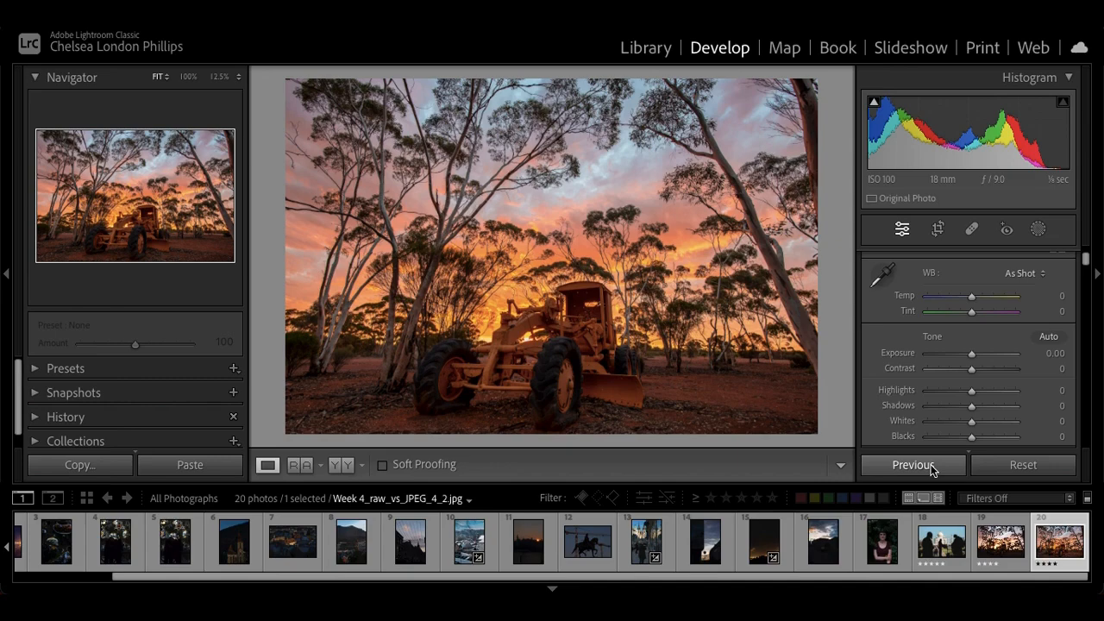
key("Left")
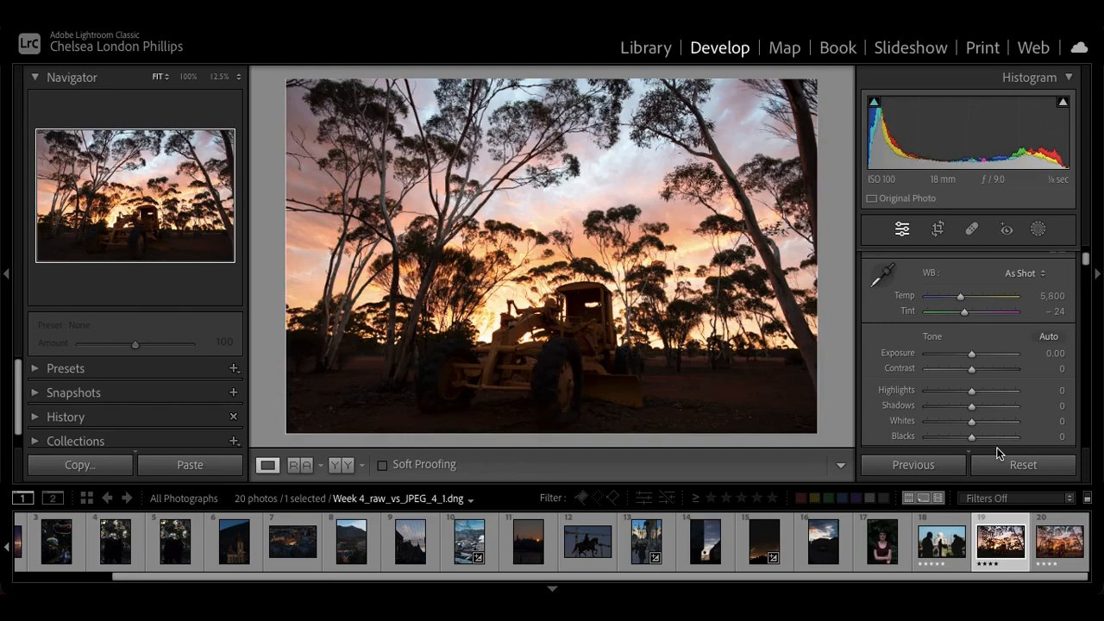
key("Right")
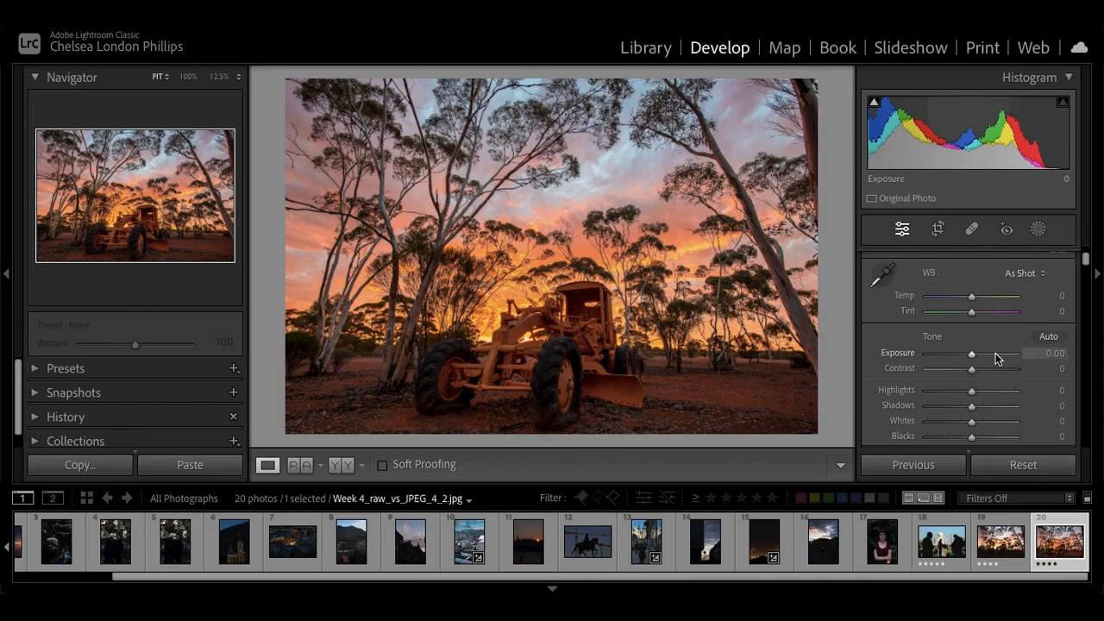
key("Left")
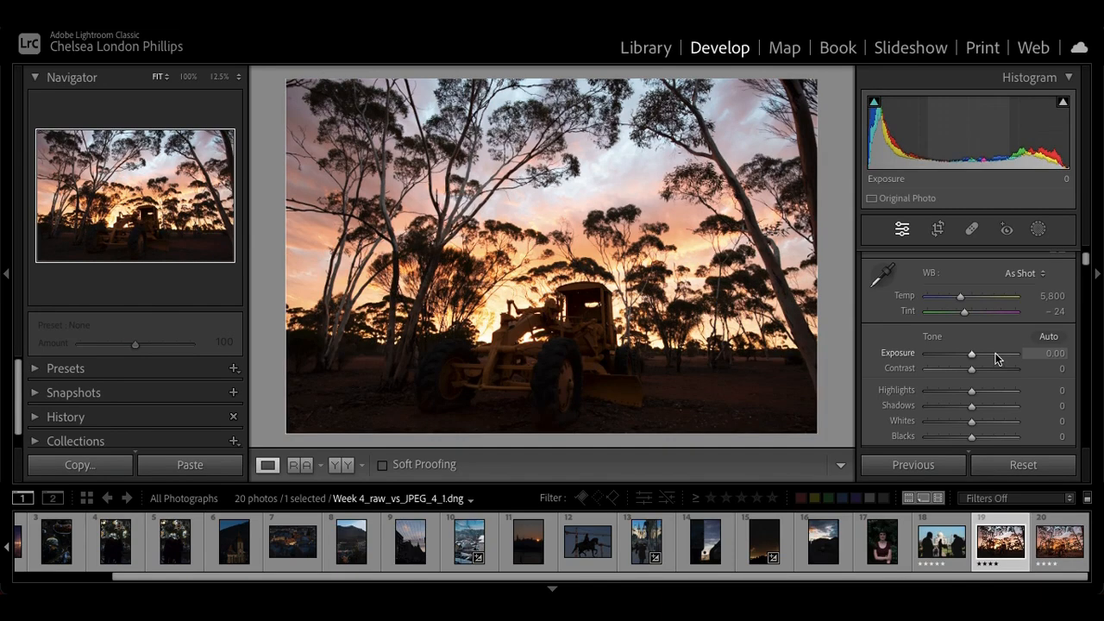
key("Right")
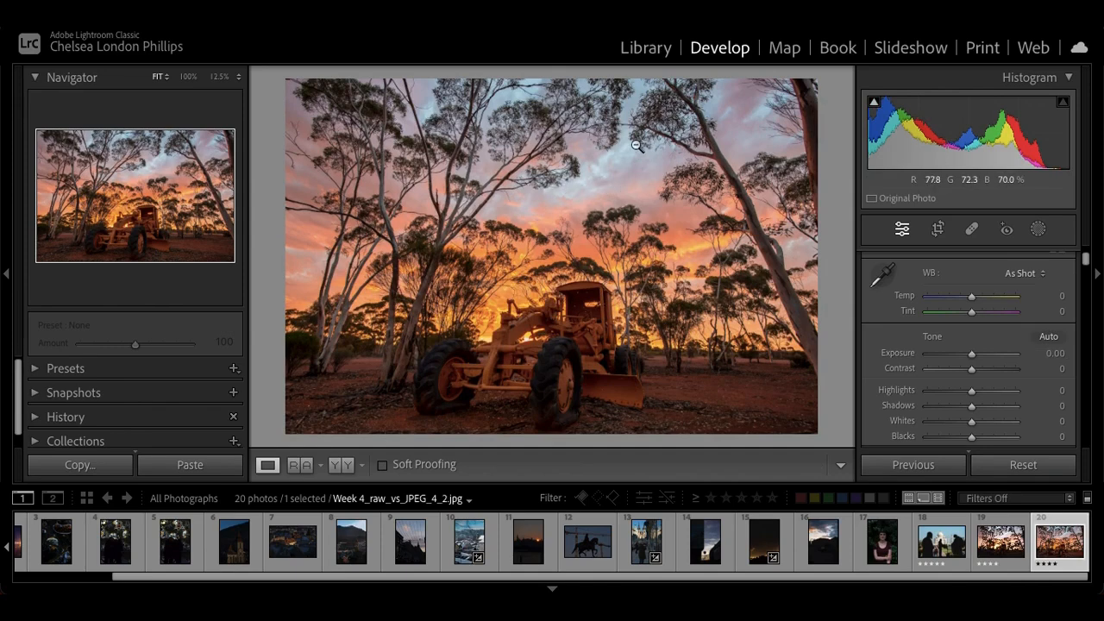
key("Left")
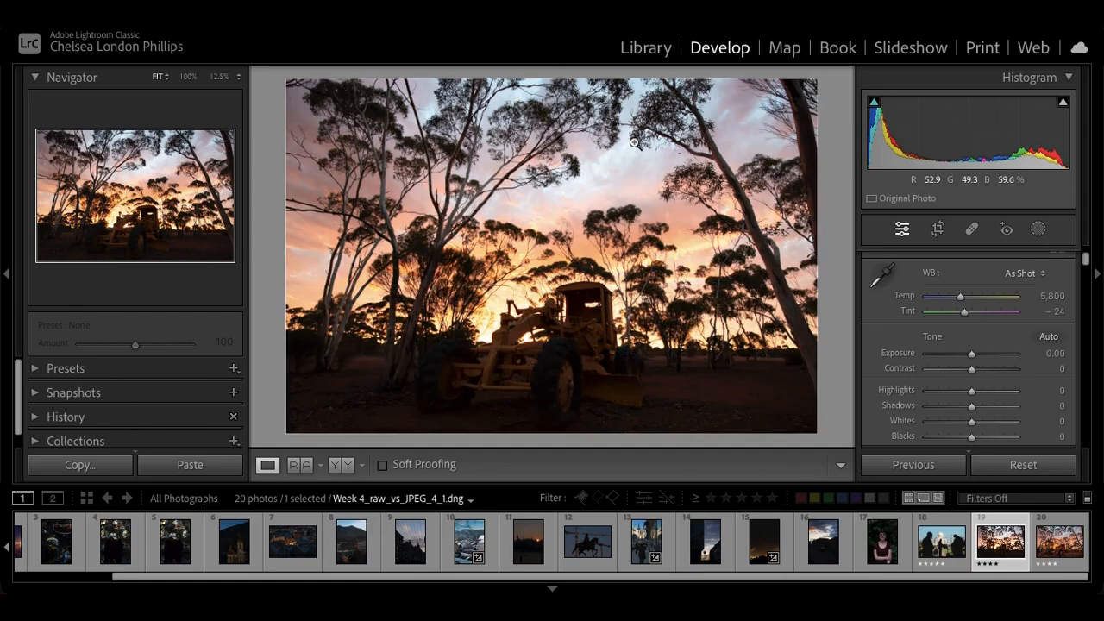
key("Right")
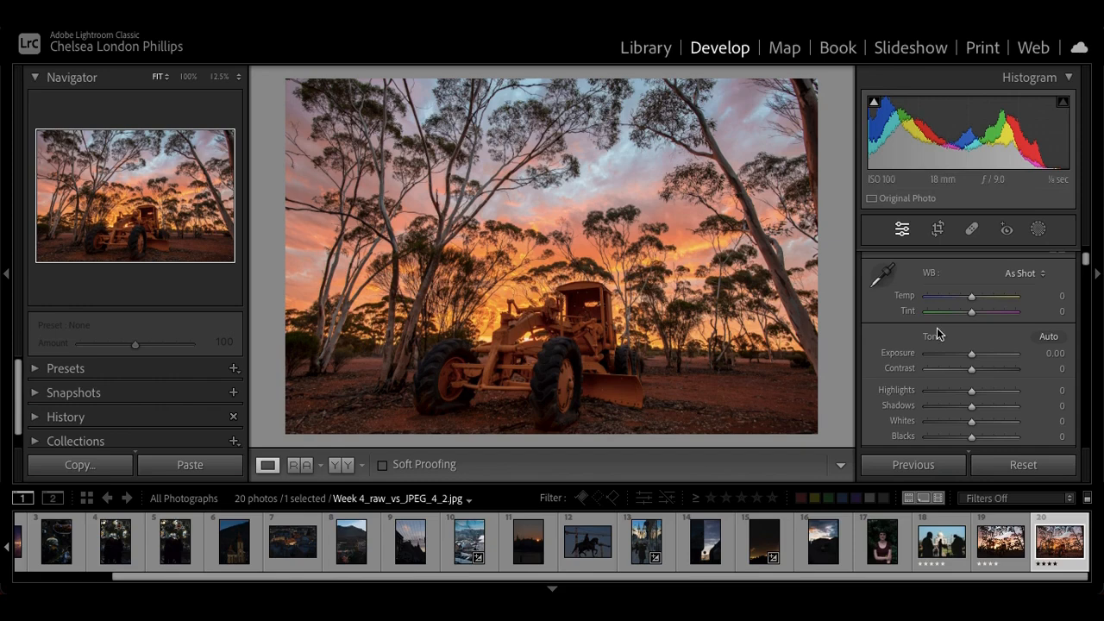
Open the snowy town photo CLDN6221.RAF and reset all its adjustments
scroll(626, 535, "up", 3)
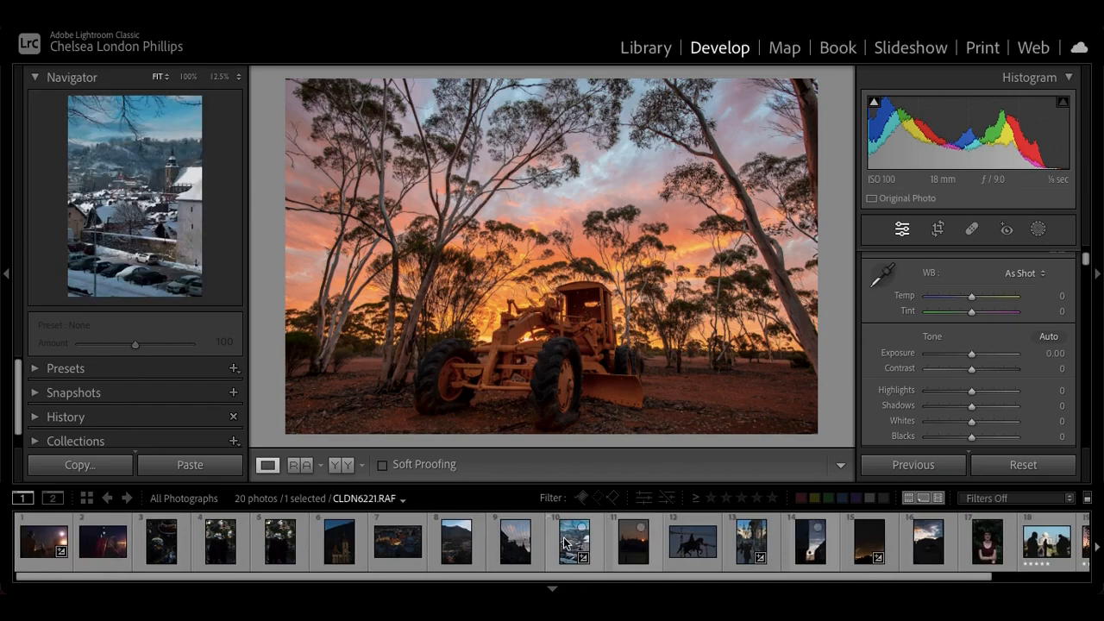
left_click(565, 543)
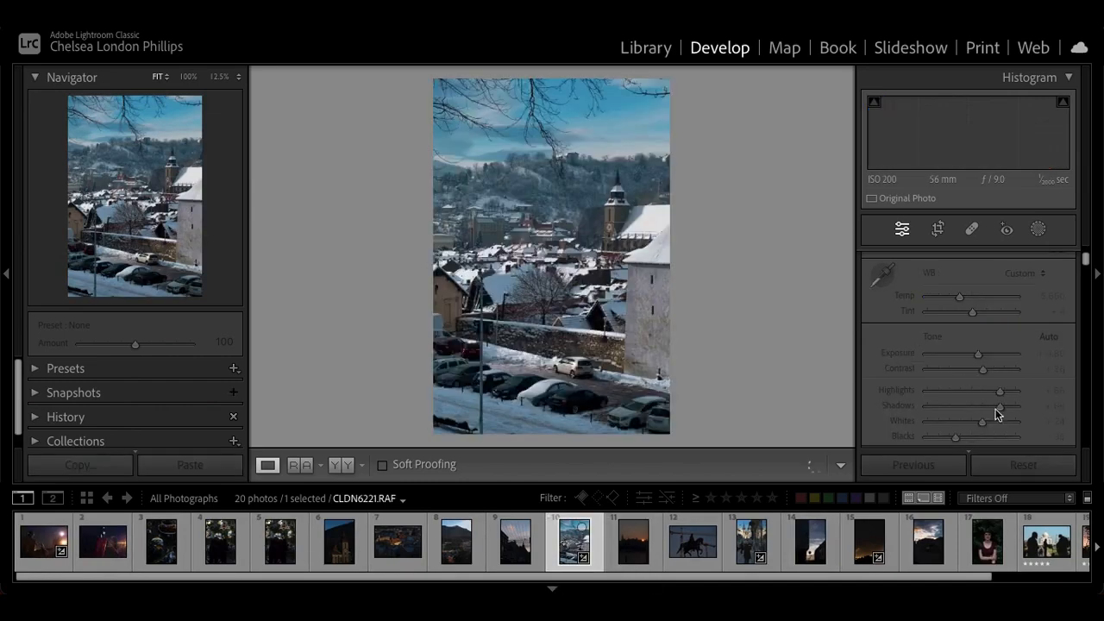
left_click(1009, 466)
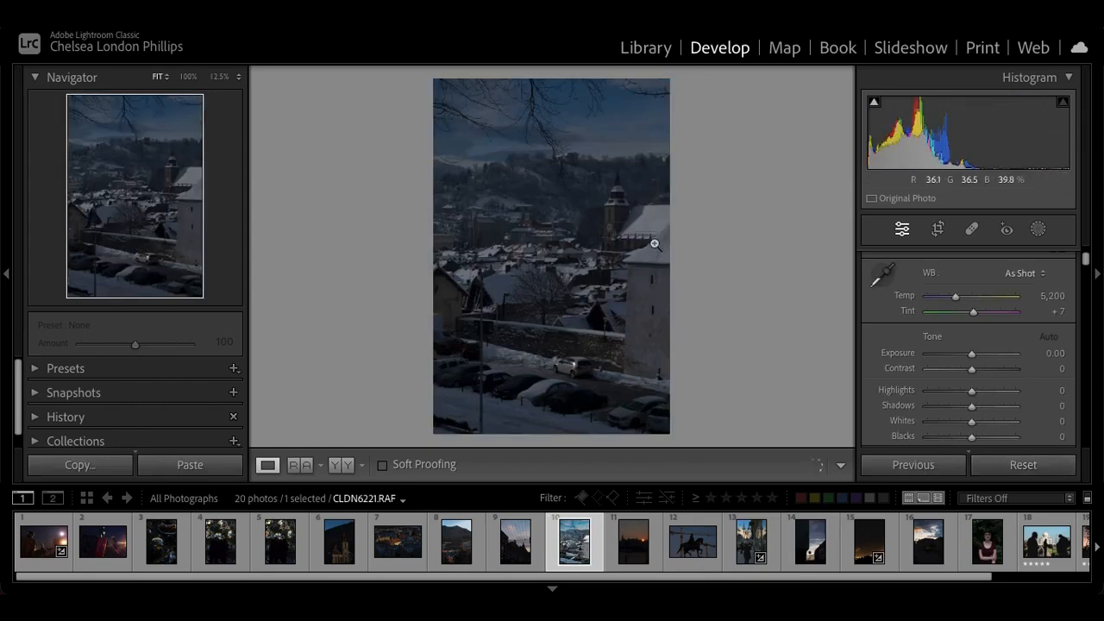
Sample the white balance from the snow-covered roof and set the photo's Exposure to +1.40
left_click(878, 276)
left_click(657, 212)
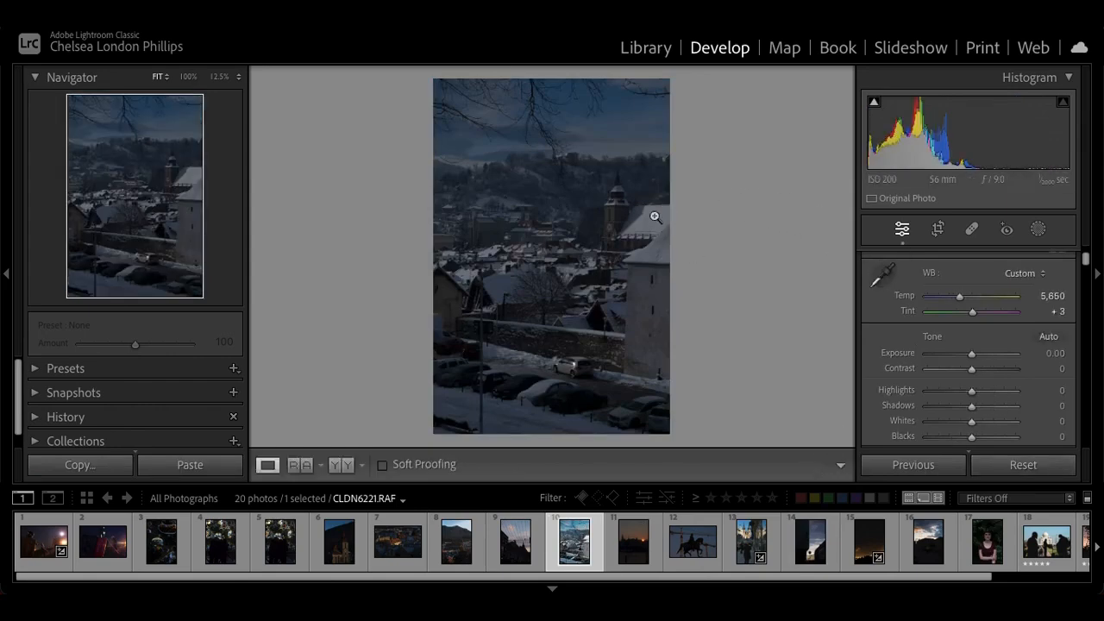
left_click(990, 359)
left_click_drag(989, 359, 985, 360)
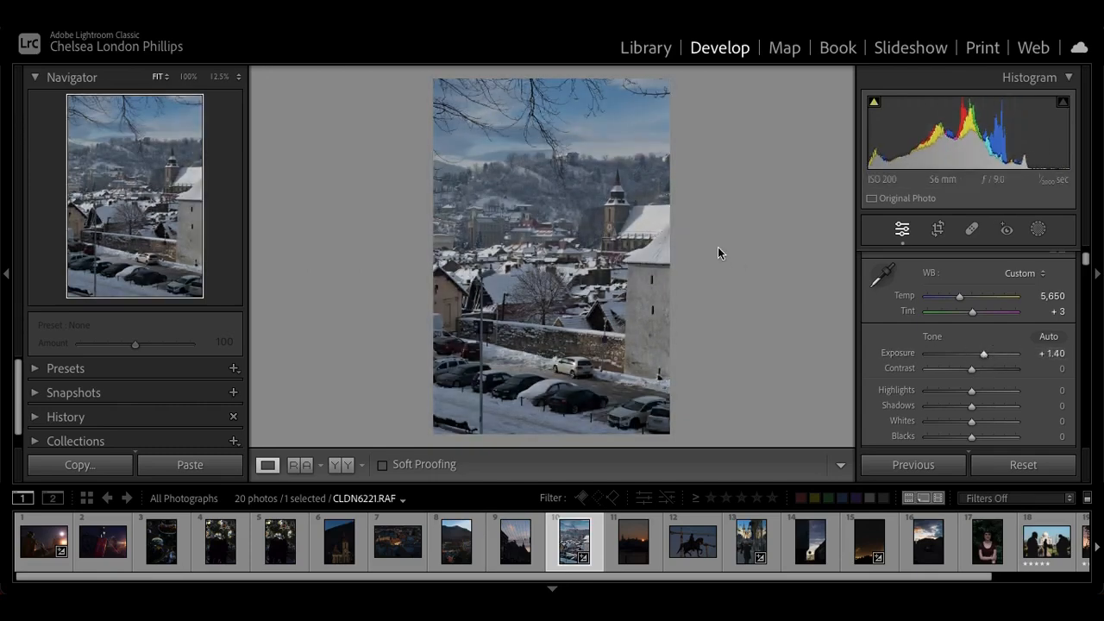
Compare the snowy town photo before and after, and warm its white balance to a Temp of 7,524
key("backslash")
key("backslash")
left_click_drag(960, 299, 976, 299)
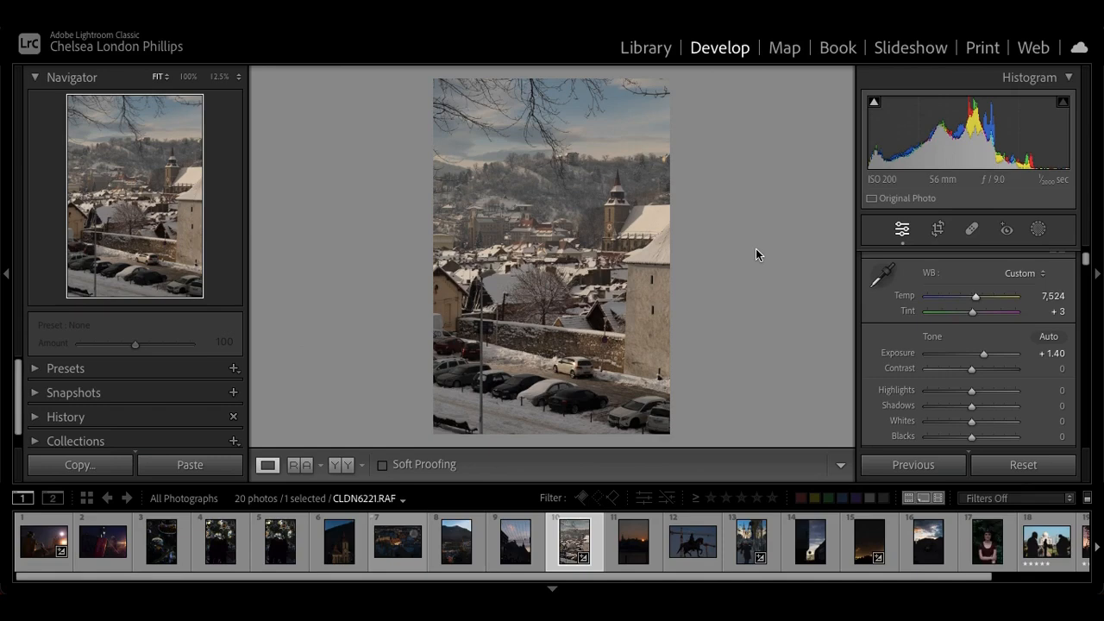
Open the street photo CLDN6508.RAF and switch repeatedly between its original and edited versions
left_click(746, 540)
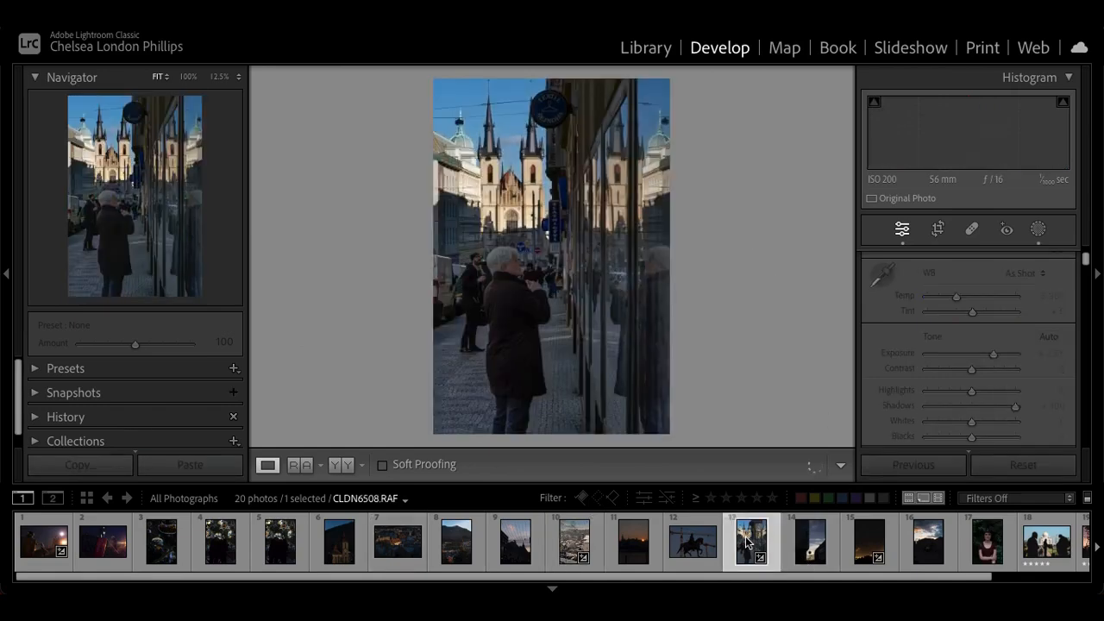
key("backslash")
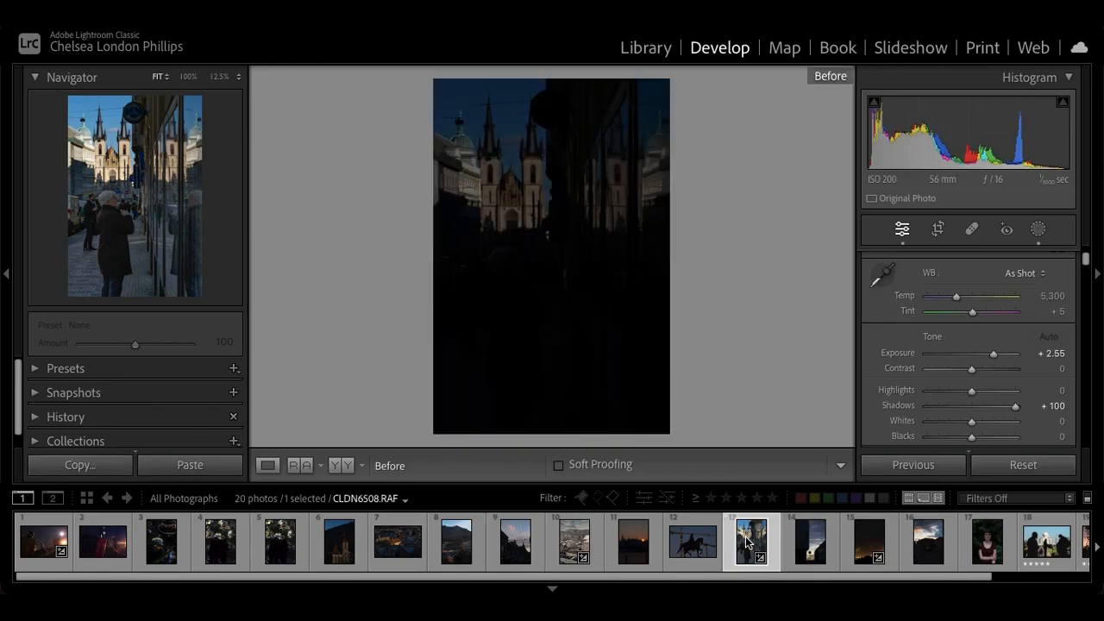
key("backslash")
key("backslash")
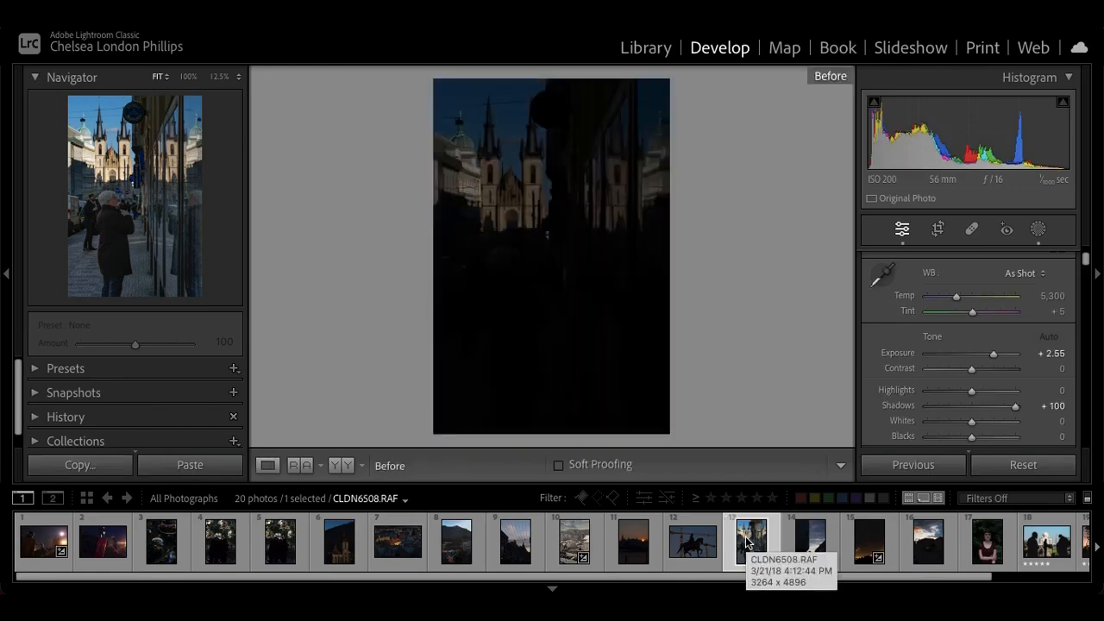
key("backslash")
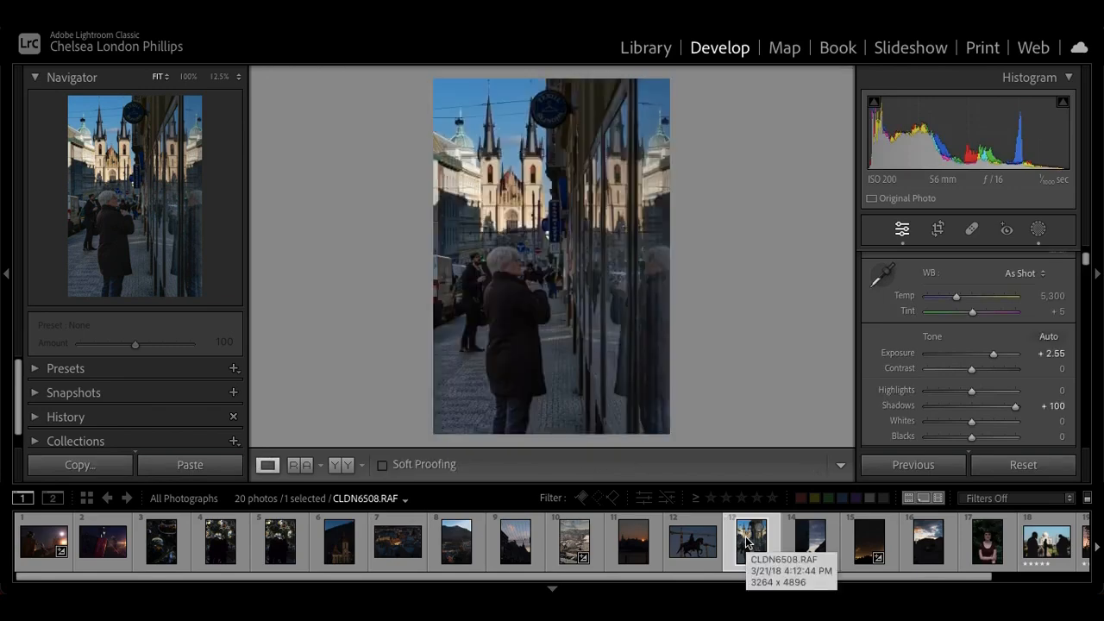
key("backslash")
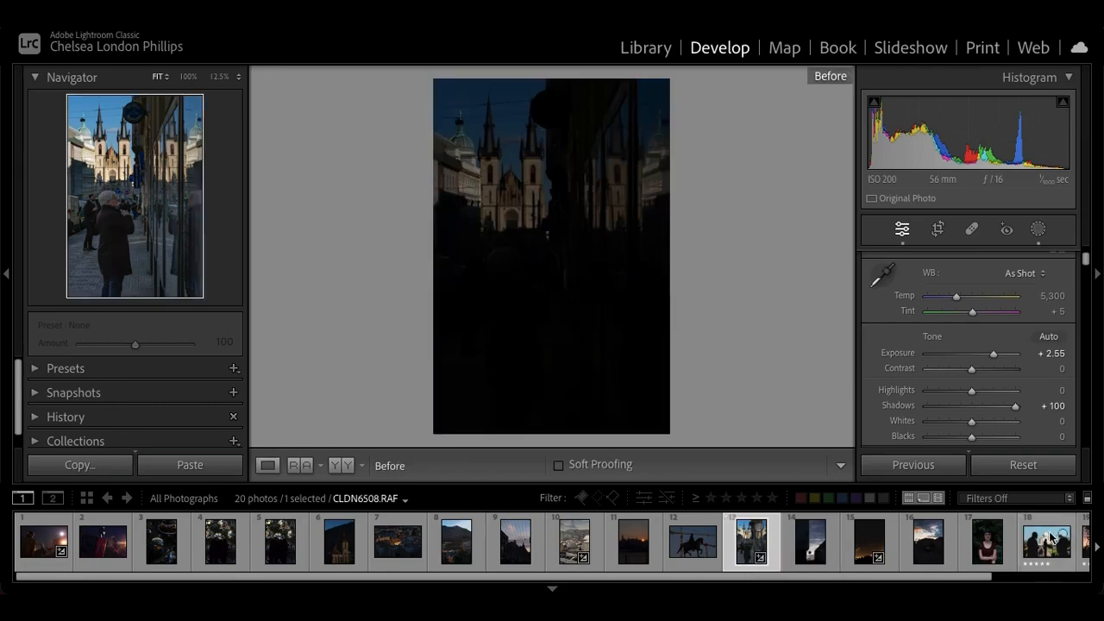
Open the raw sunset photo Week 4_raw_vs_JPEG_4_1.dng and compare it with the finished JPEG that follows it
scroll(1018, 542, "down", 1)
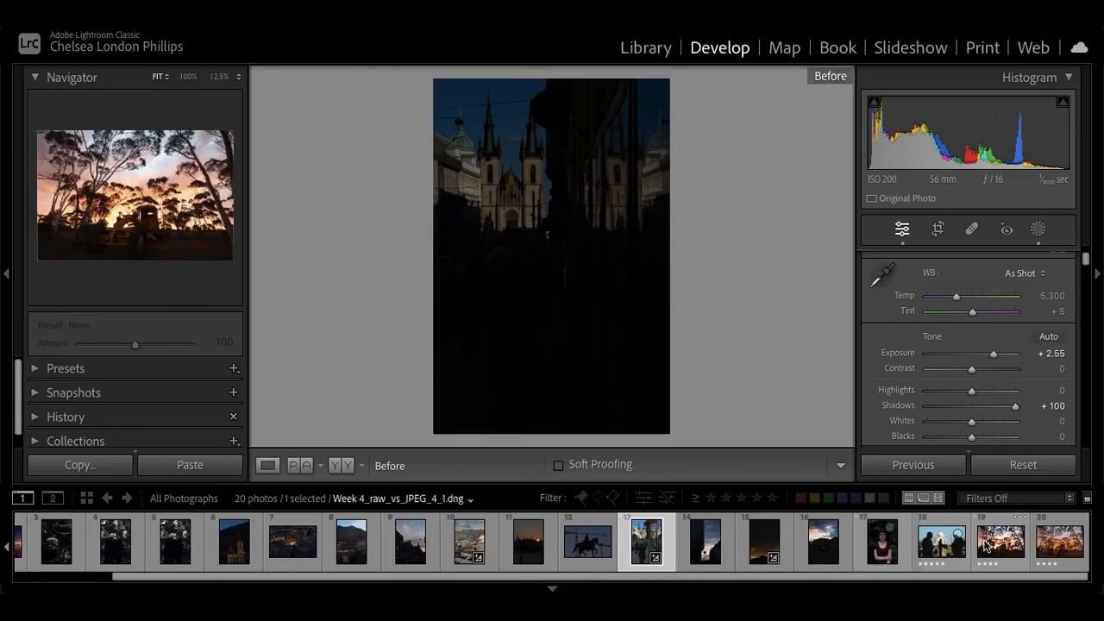
left_click(987, 543)
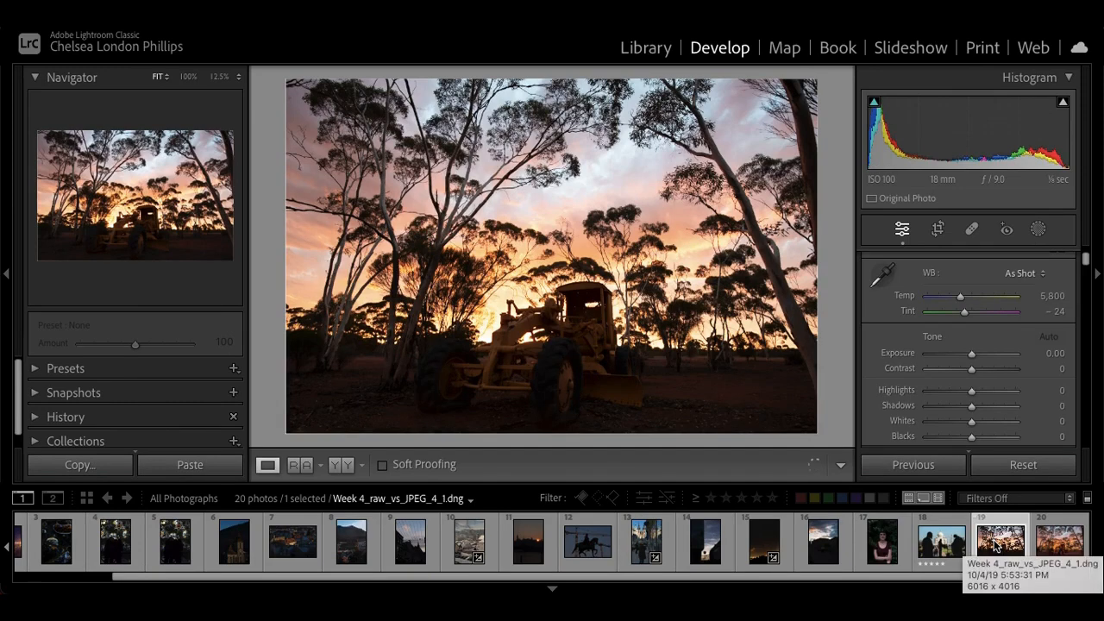
key("Right")
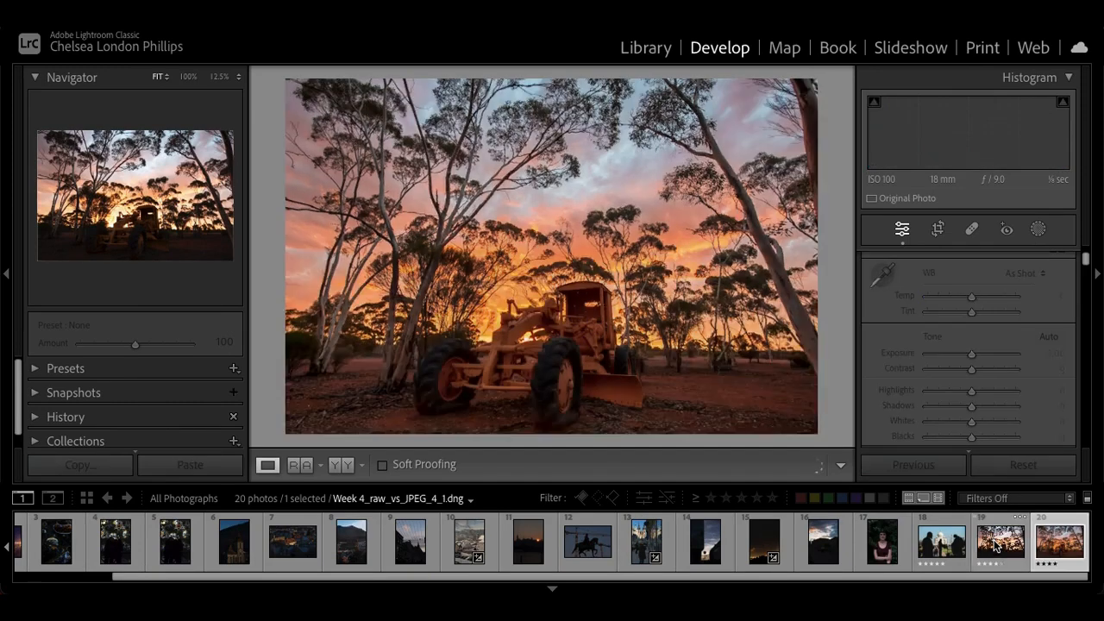